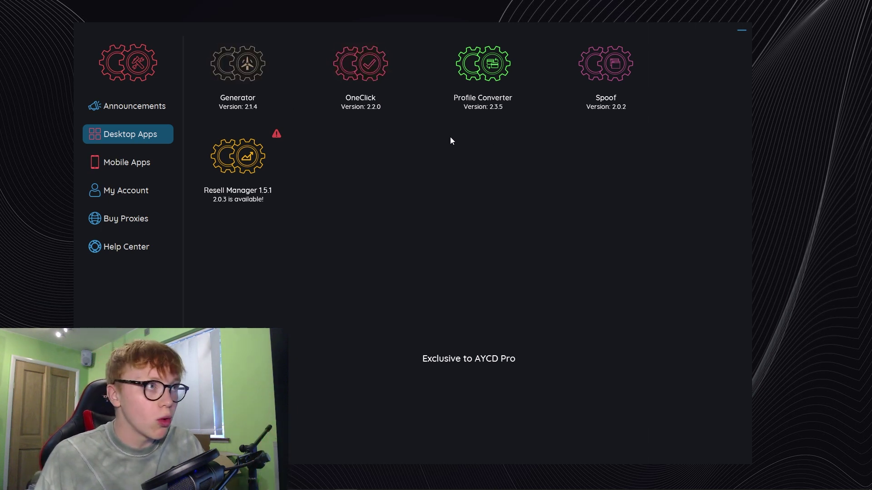
Start the Generator app from its tile on AYCD Toolbox's Desktop Apps page.
mouse_move(265, 195)
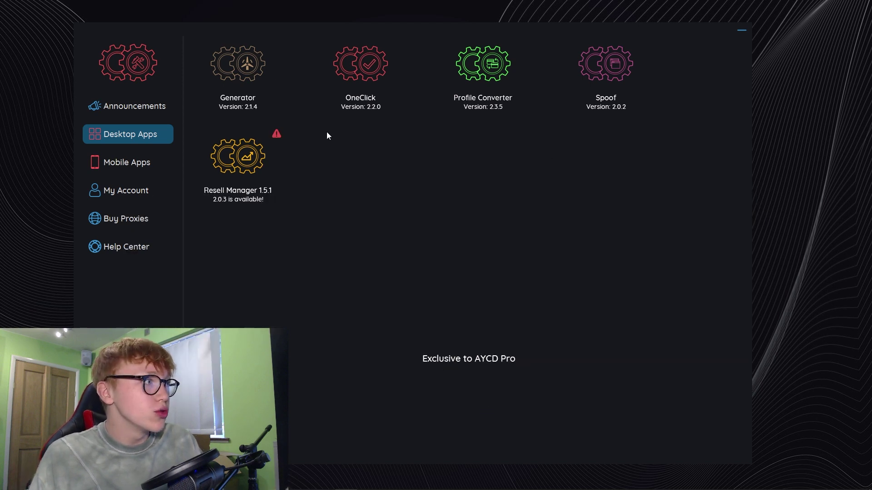
Launch Generator so it opens maximised on its empty Servers page.
click(251, 69)
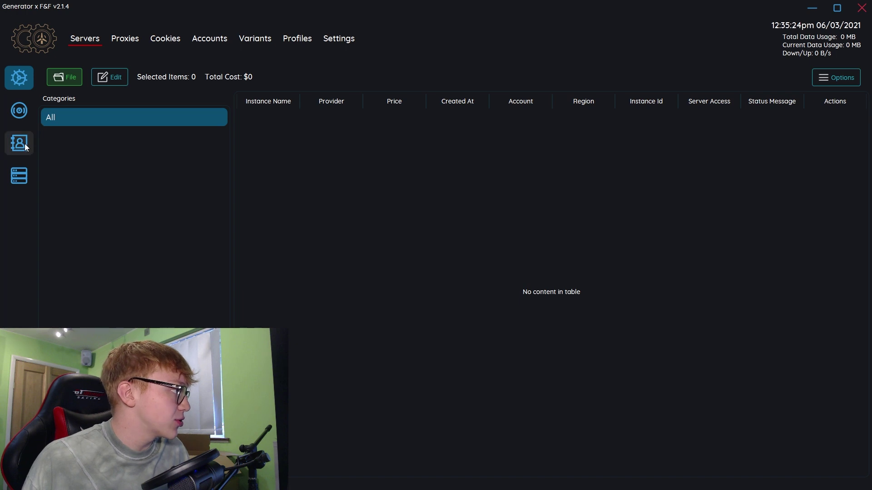
Filter saved credentials to AWS and begin a new entry, visiting Name, Access Key Id and Secret Access Key.
click(24, 144)
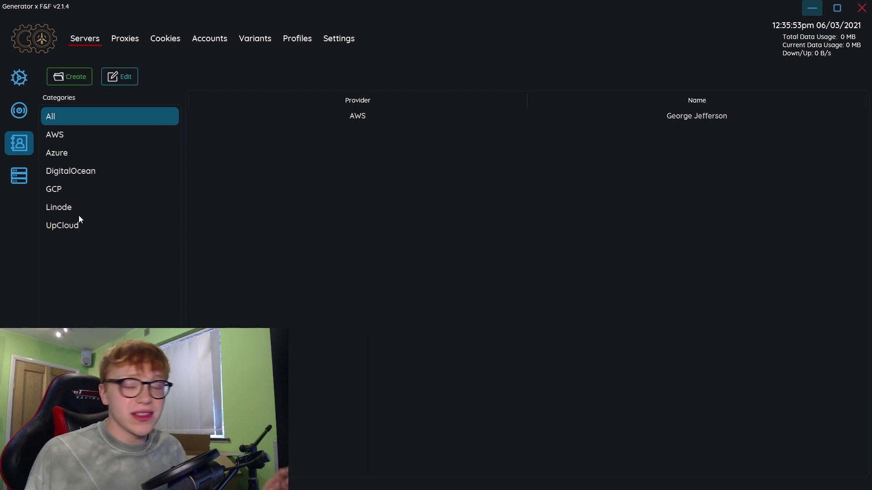
click(99, 133)
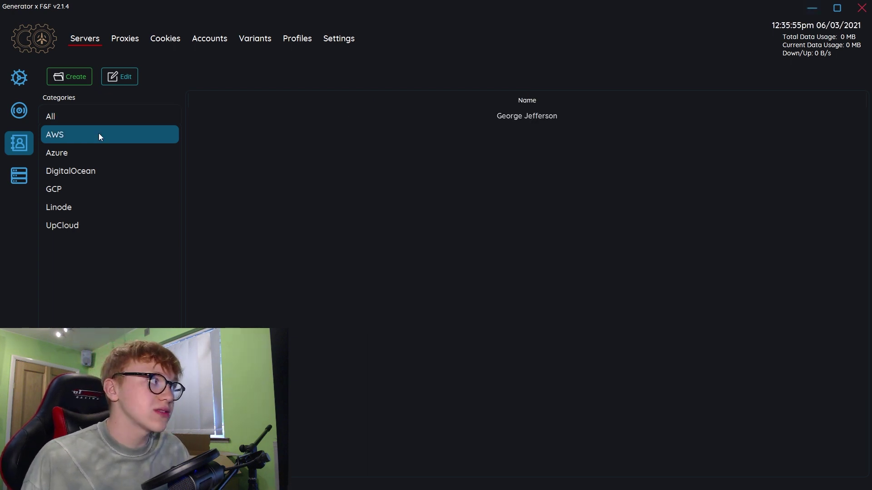
click(71, 82)
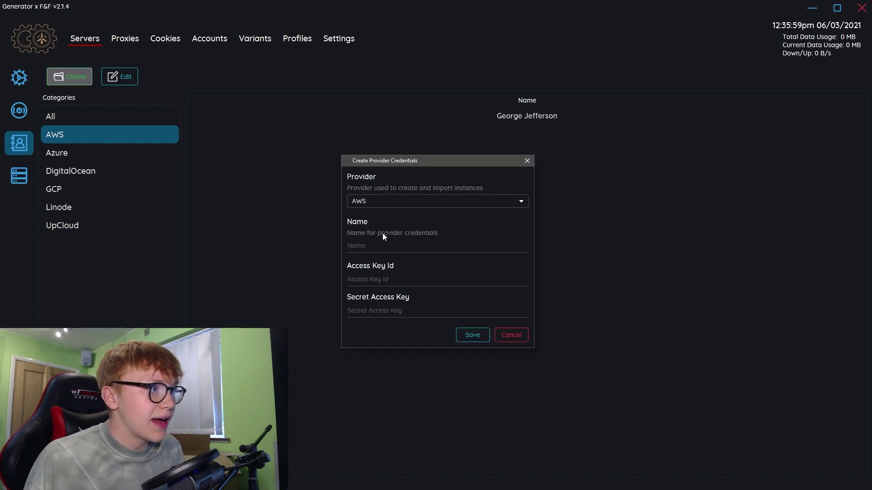
click(360, 247)
click(372, 279)
click(385, 313)
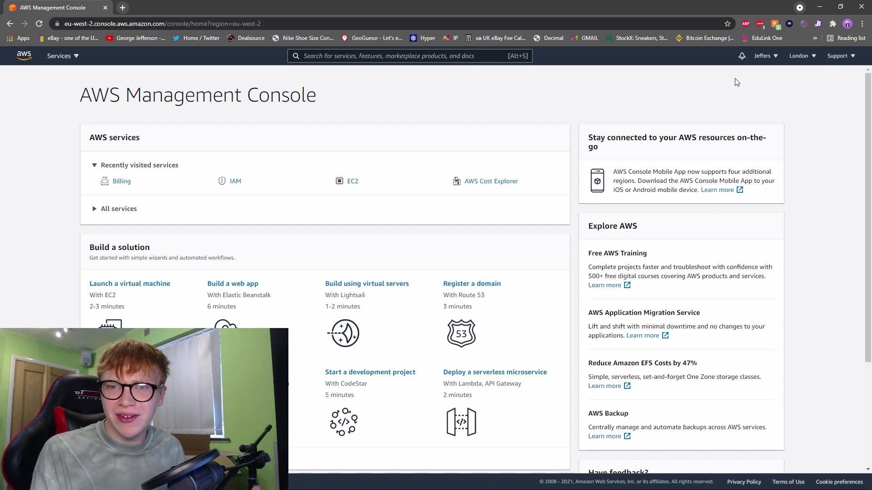
Go to My Security Credentials from the account menu and expand the Access keys section.
click(769, 57)
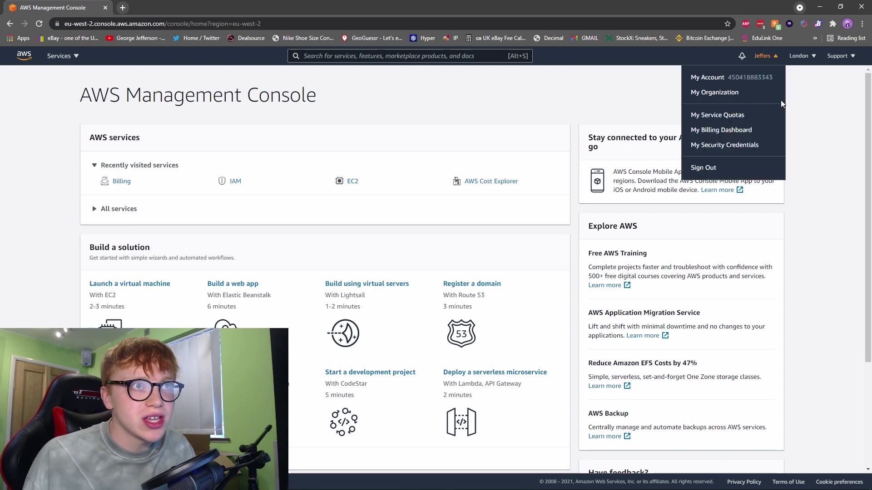
click(752, 146)
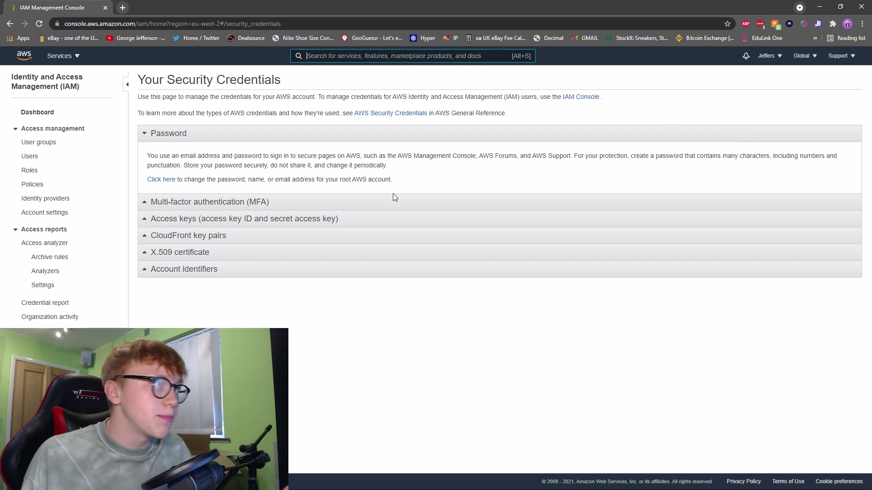
click(165, 220)
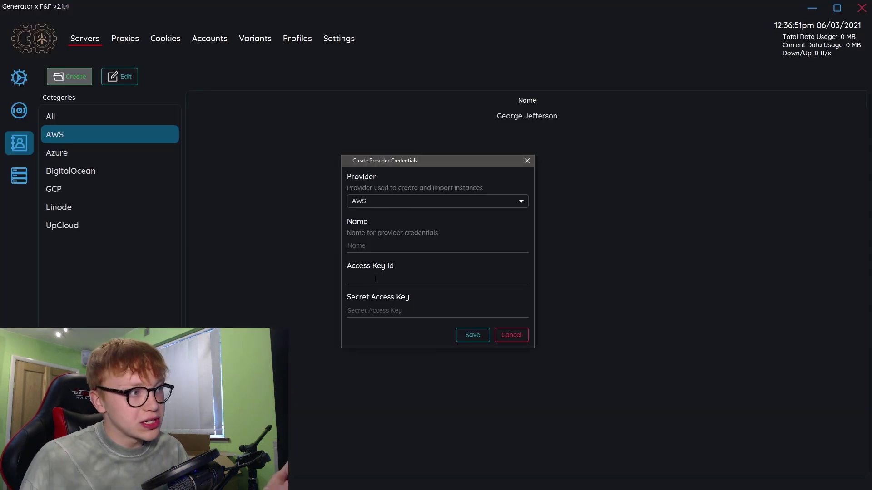
Cancel the new AWS credentials form without saving, keeping the single existing entry.
click(374, 280)
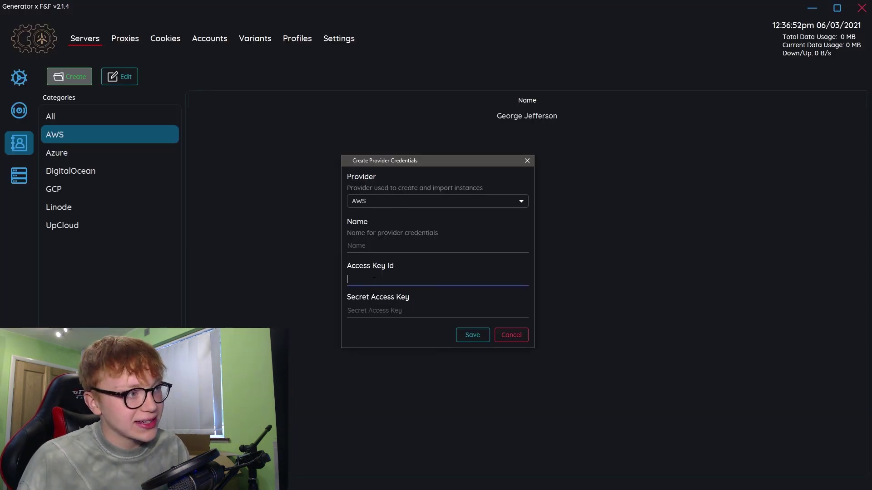
click(372, 310)
click(376, 247)
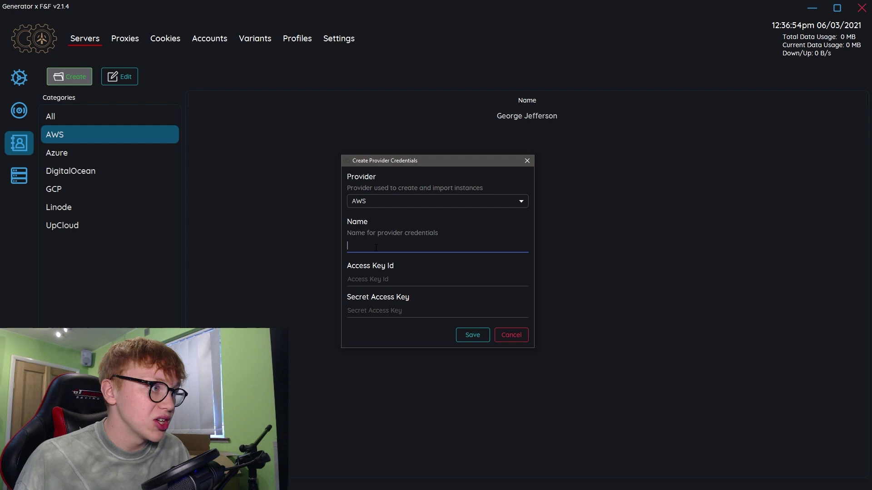
click(509, 335)
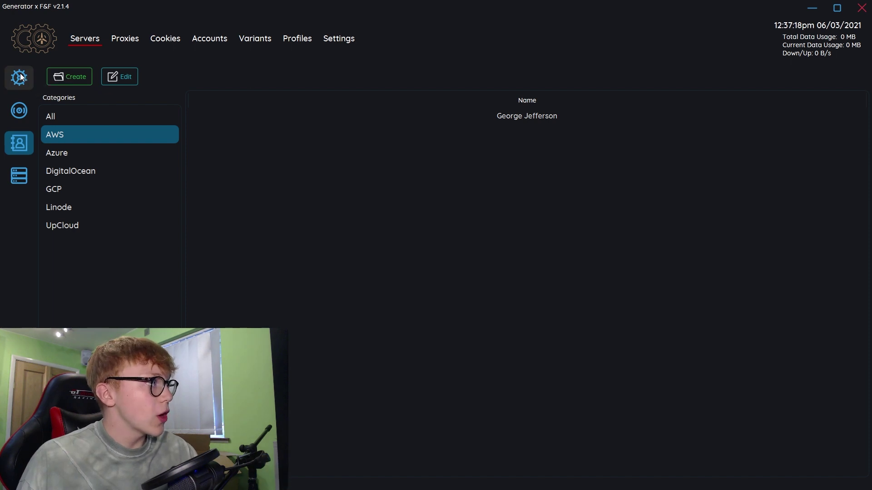
Start generating a new server and replace the default name Instance with USA Server.
click(19, 77)
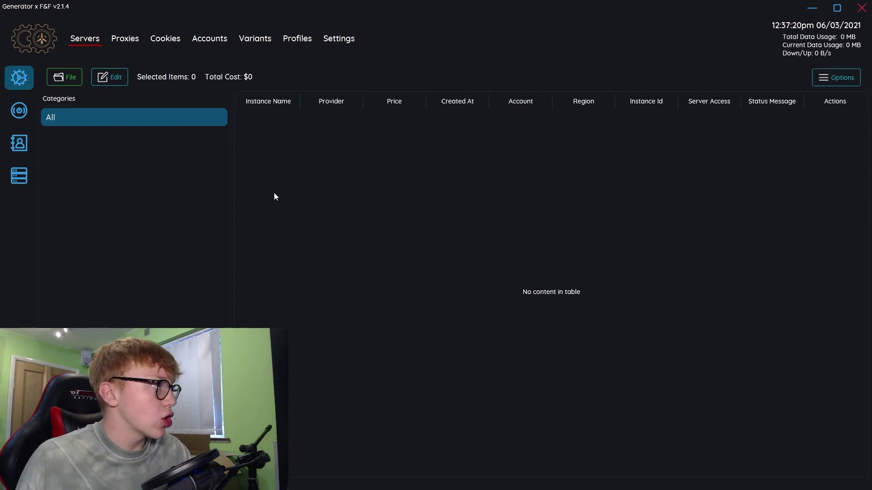
click(64, 77)
click(79, 96)
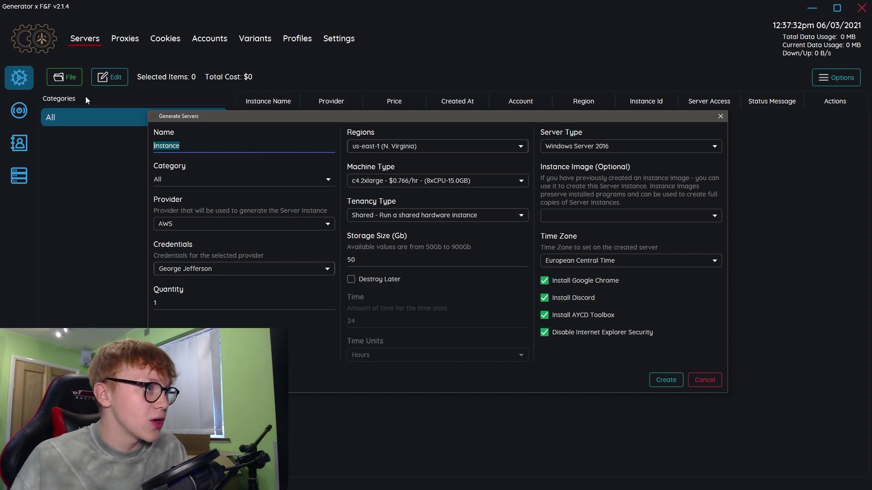
click(206, 142)
double_click(206, 142)
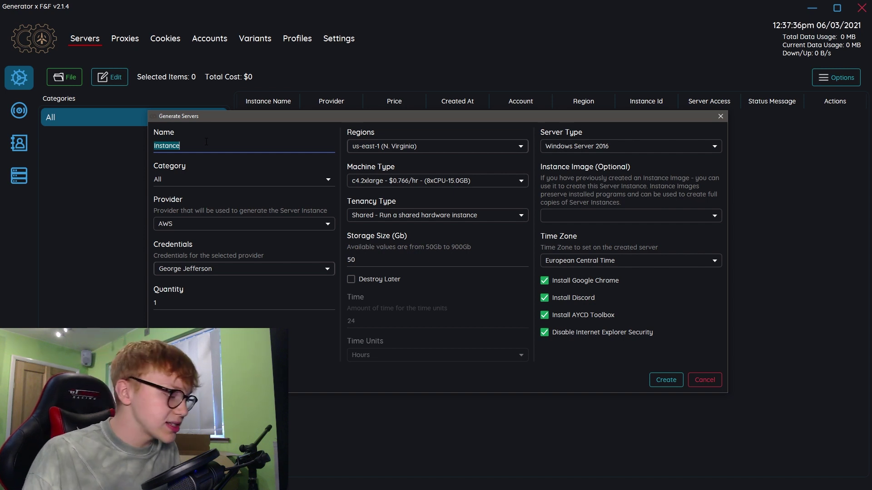
text(USA Server)
Set the server category to NA, provider AWS, and the saved AWS credentials.
click(215, 177)
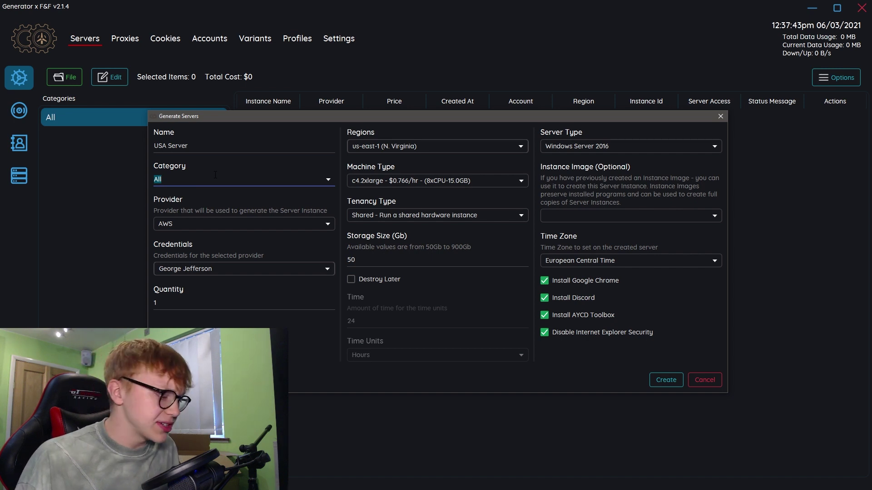
text(BA)
key(BackSpace)
key(BackSpace)
text(NA)
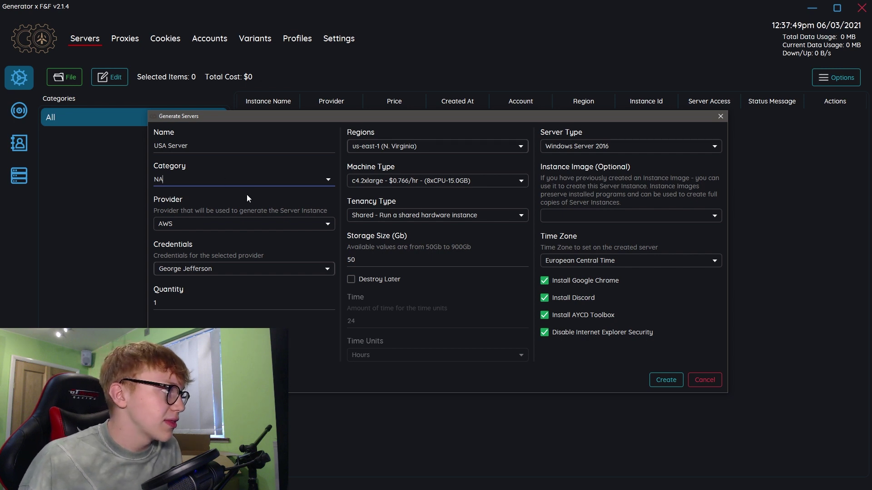
click(202, 222)
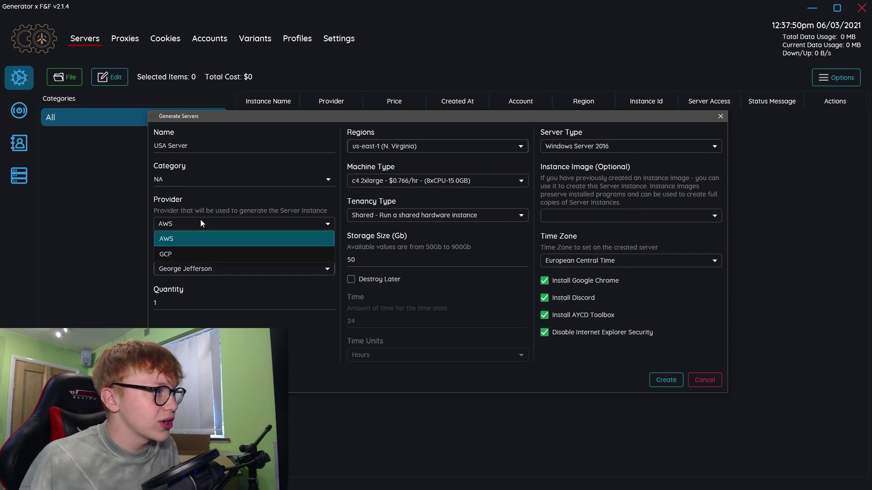
click(176, 238)
click(200, 268)
click(195, 272)
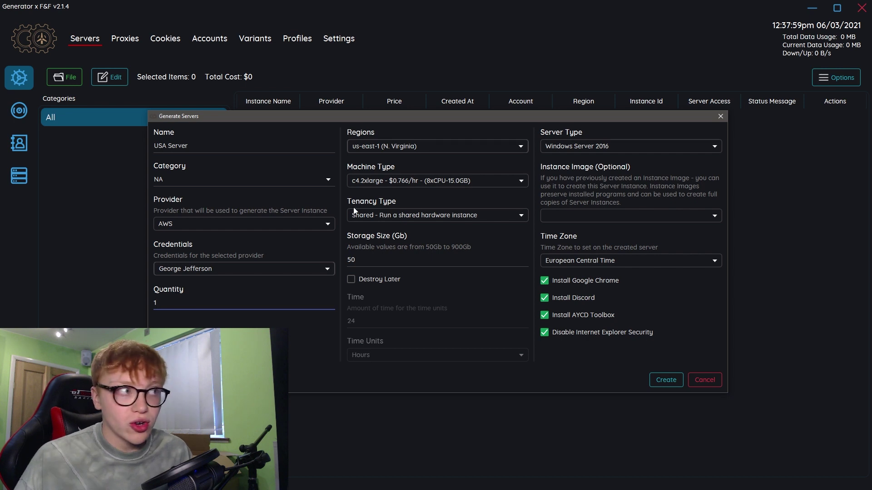
click(397, 146)
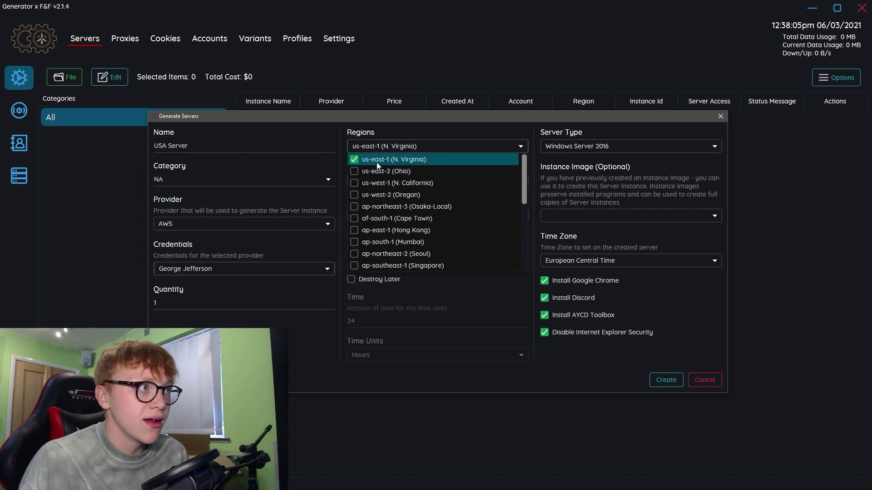
click(400, 146)
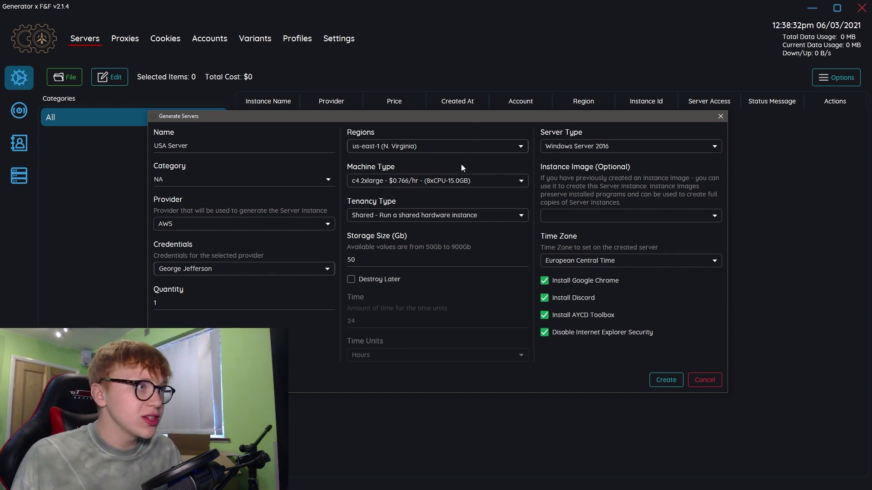
Browse the machine types and choose c4.4xlarge ($1.532/hr, 16 CPUs, 30 GB).
click(449, 179)
scroll(439, 223, down, 1)
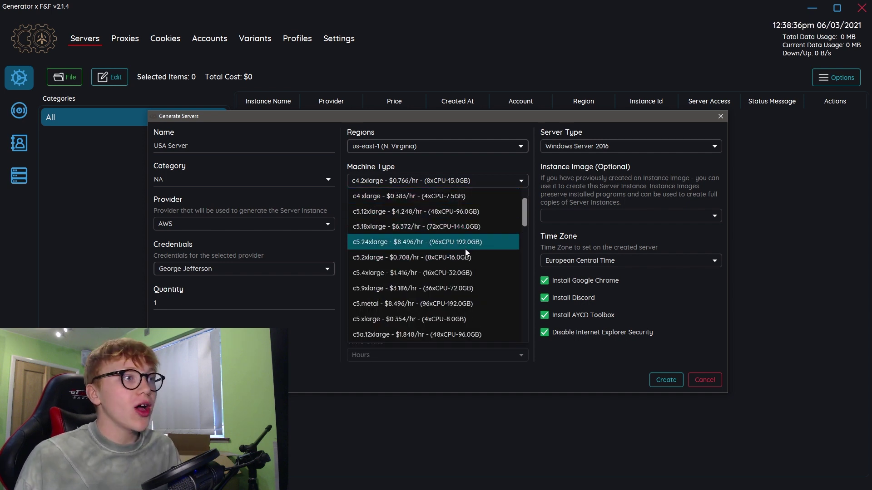
scroll(463, 247, up, 1)
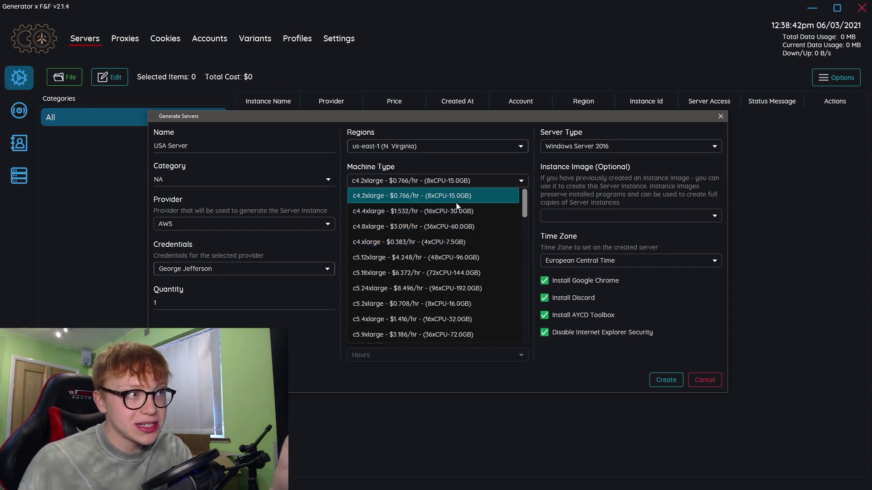
scroll(462, 217, down, 1)
scroll(443, 290, down, 1)
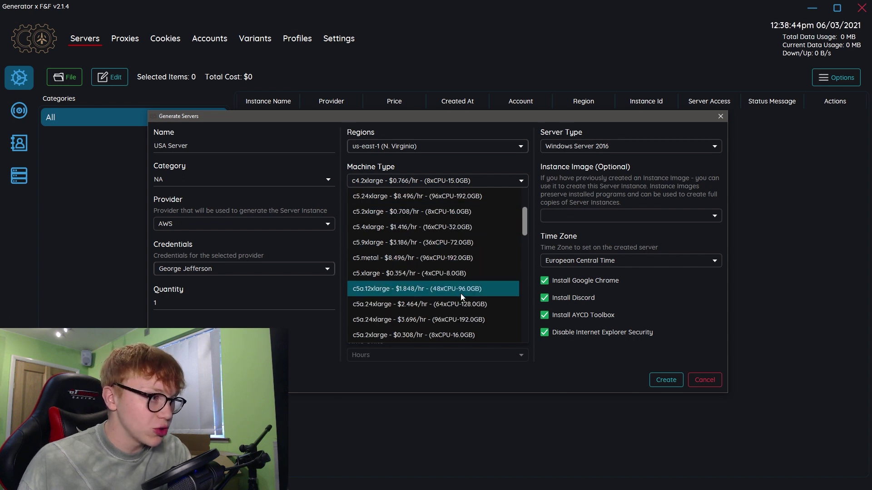
scroll(443, 290, up, 1)
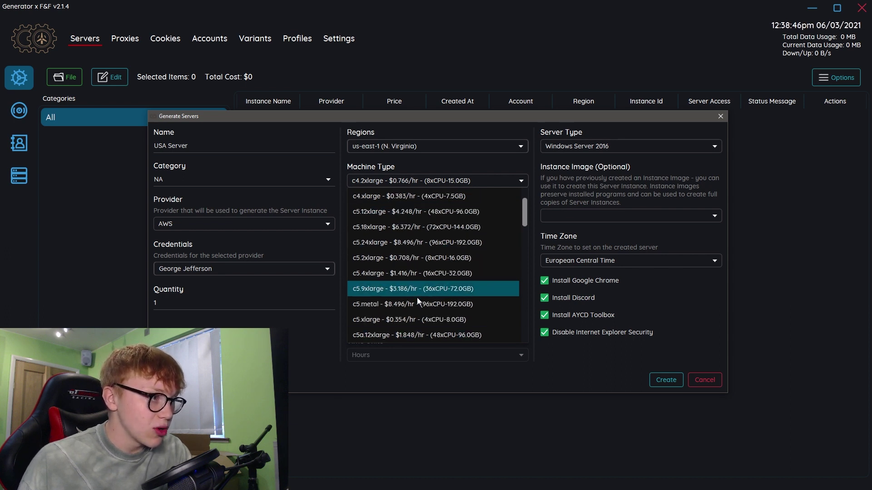
scroll(422, 296, down, 10)
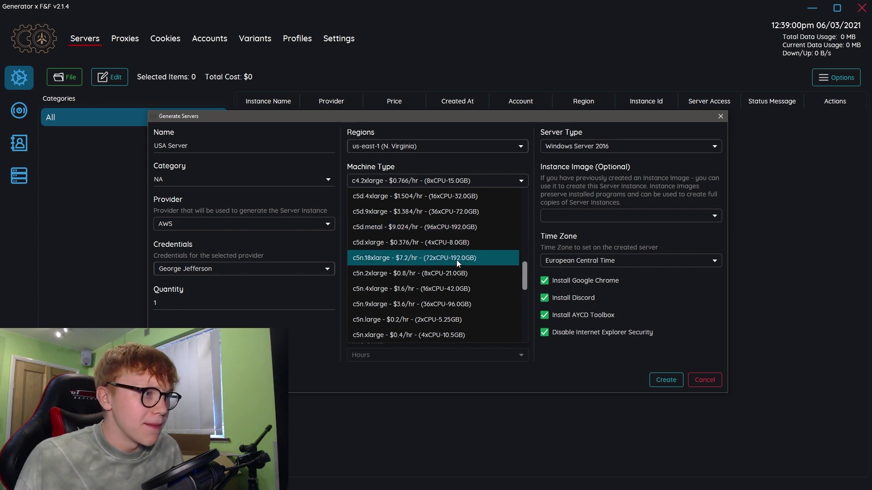
scroll(465, 282, up, 5)
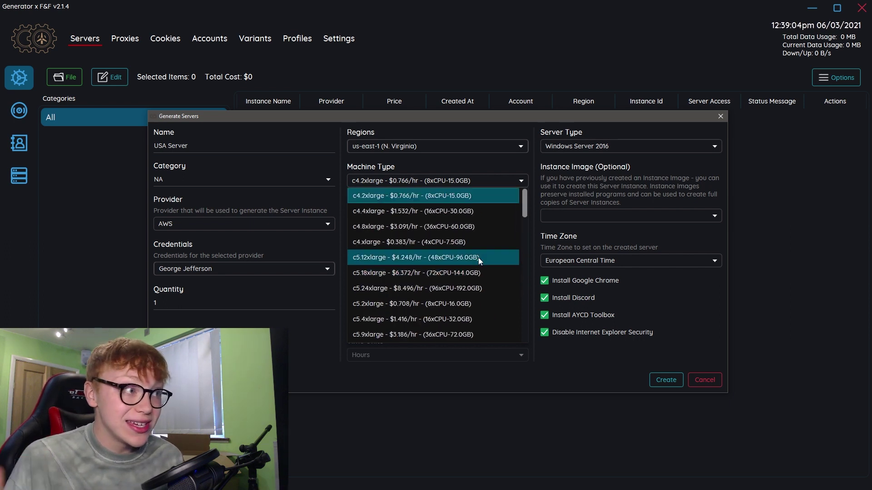
click(428, 212)
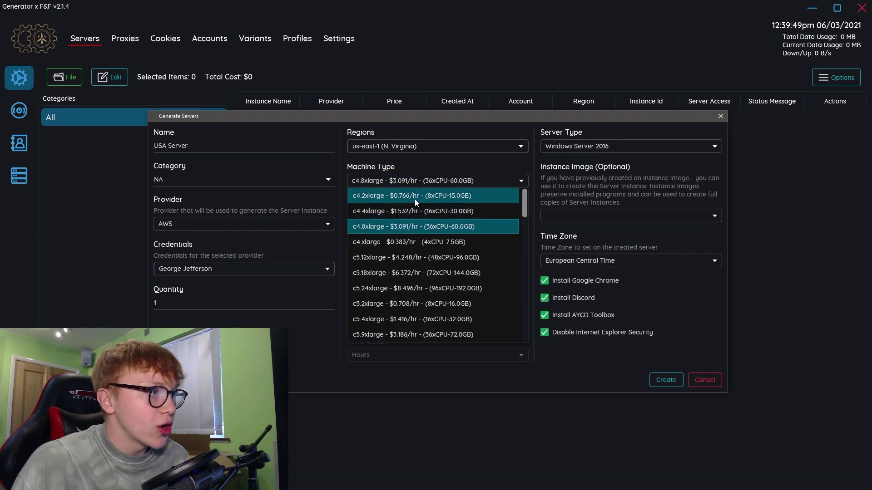
click(415, 198)
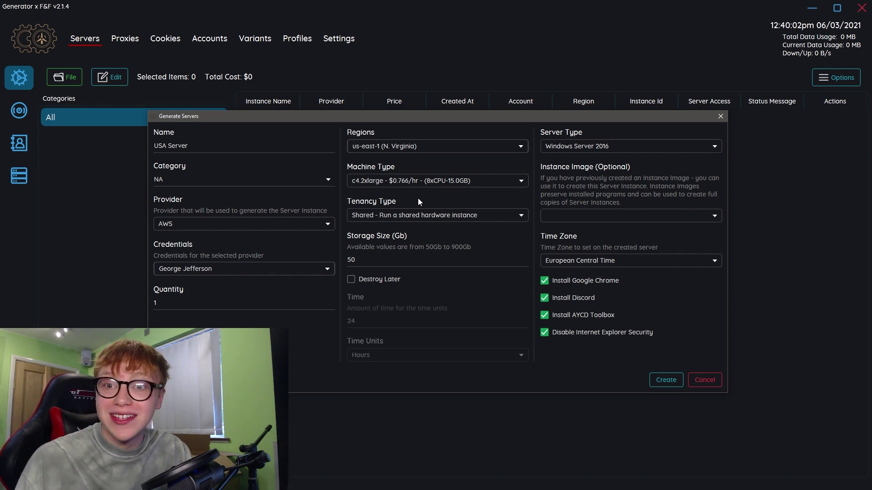
click(383, 217)
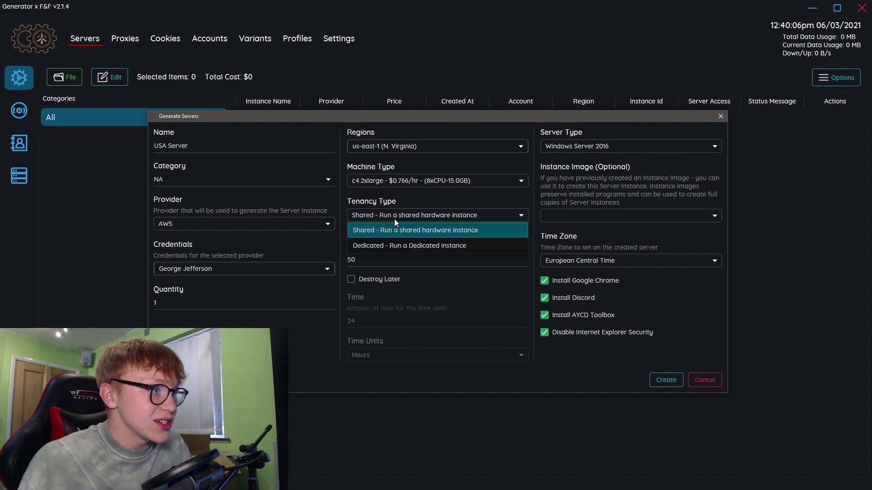
click(388, 245)
click(393, 226)
click(403, 235)
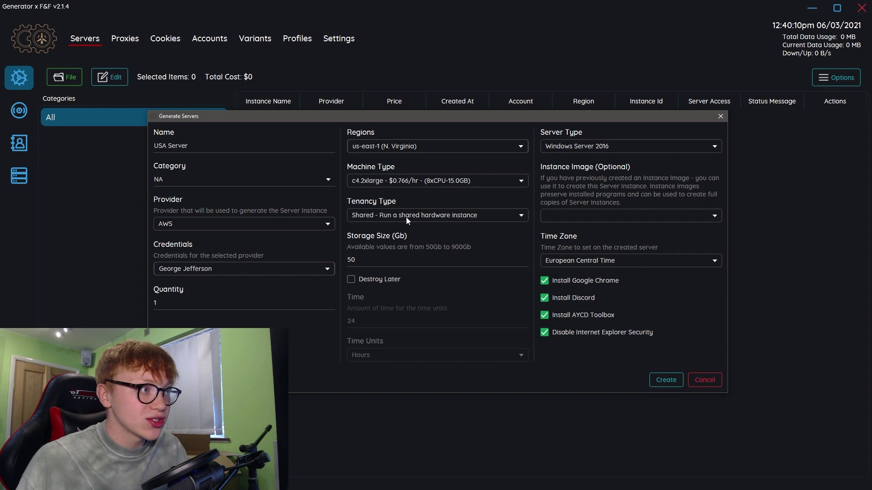
click(390, 217)
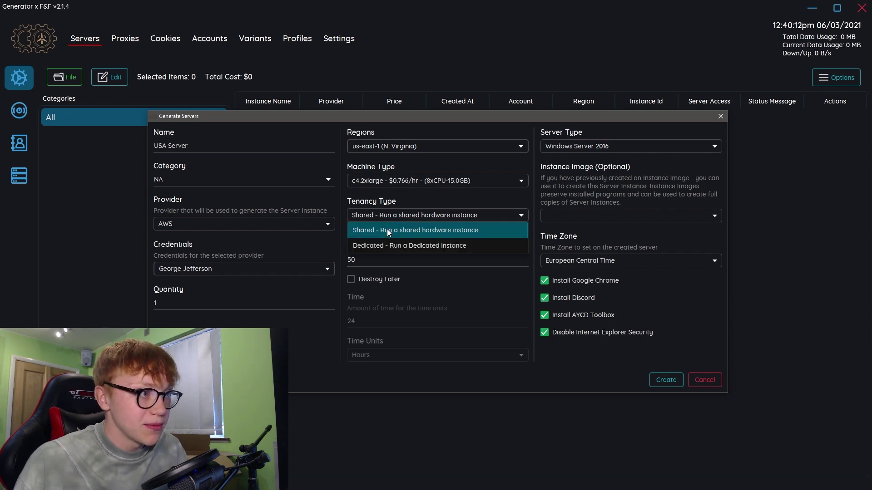
click(387, 229)
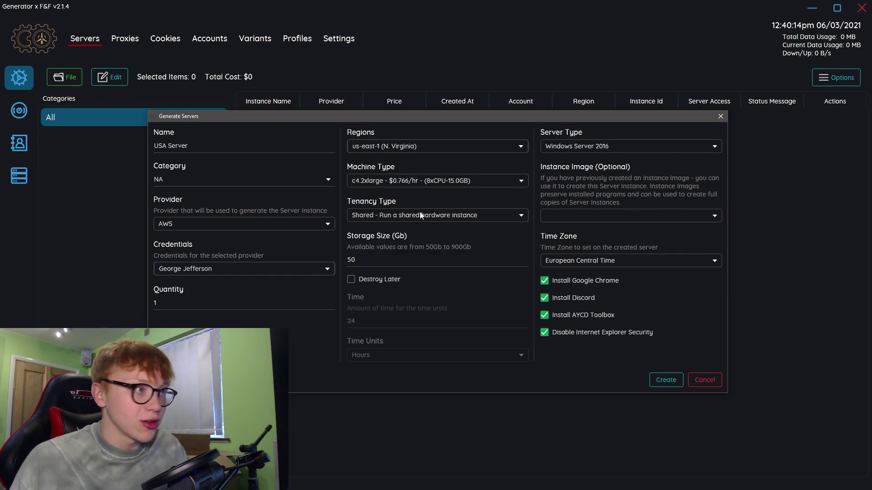
Check the storage size field, keeping it at 50 GB.
click(390, 253)
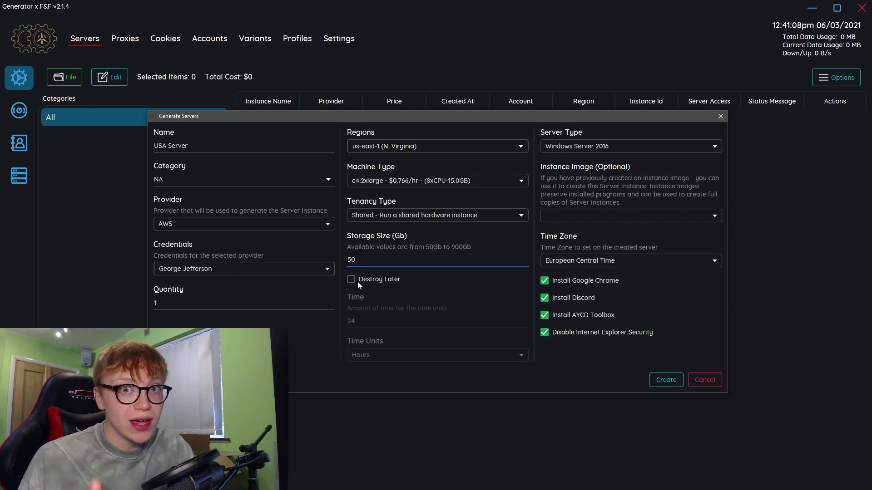
Try scheduling destruction after 24 hours, then untick Destroy Later and pick Windows Server 2019.
click(358, 281)
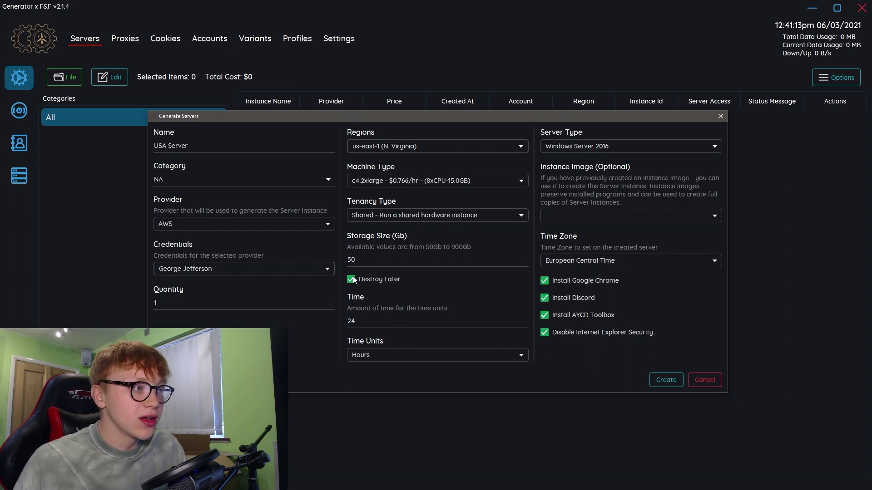
click(395, 315)
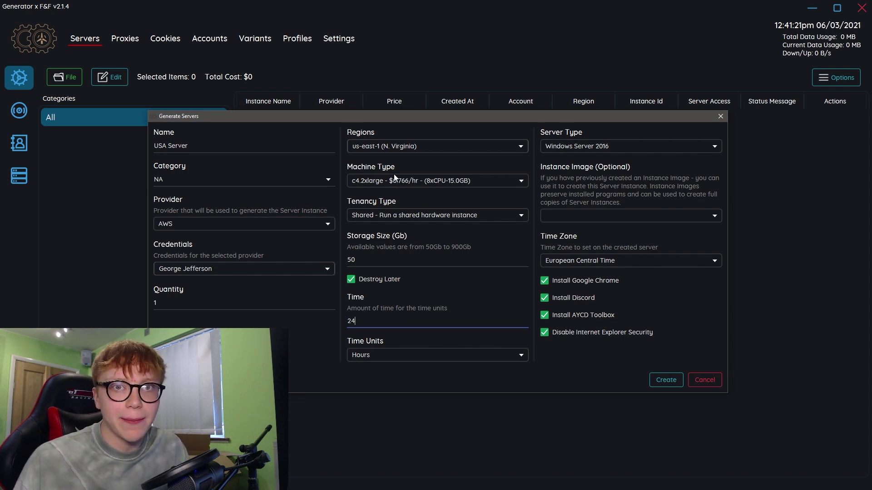
double_click(355, 316)
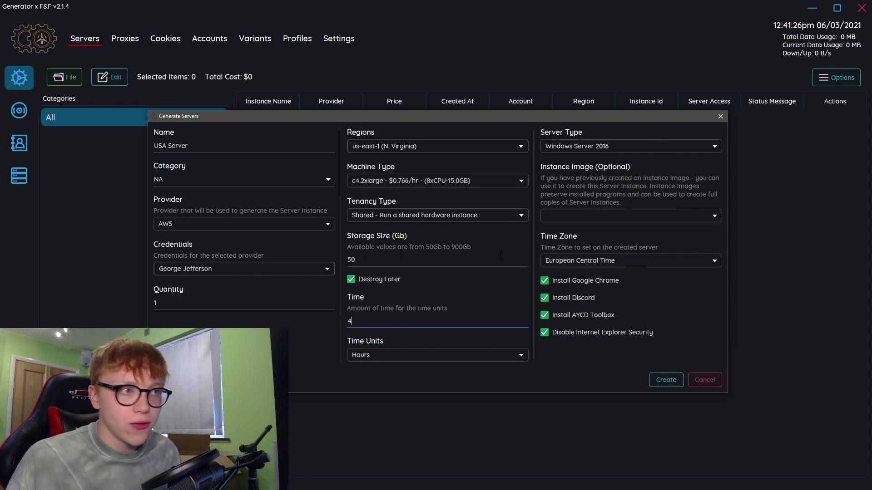
click(351, 280)
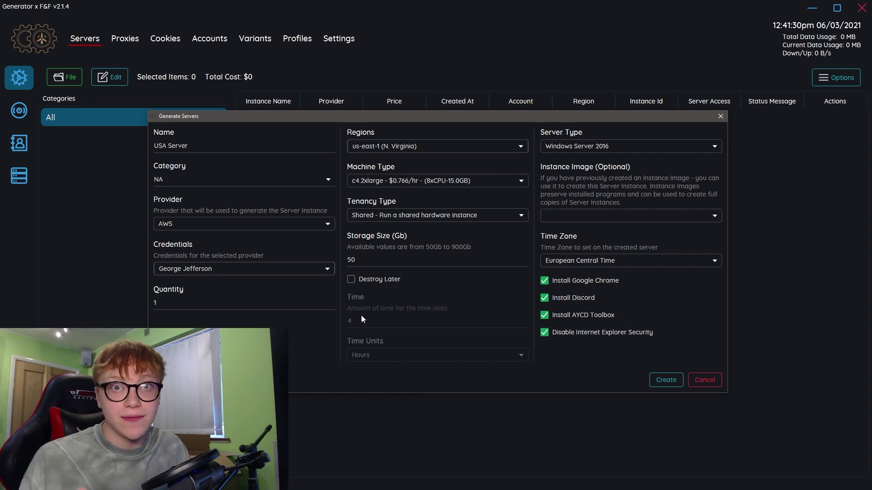
click(577, 147)
click(606, 175)
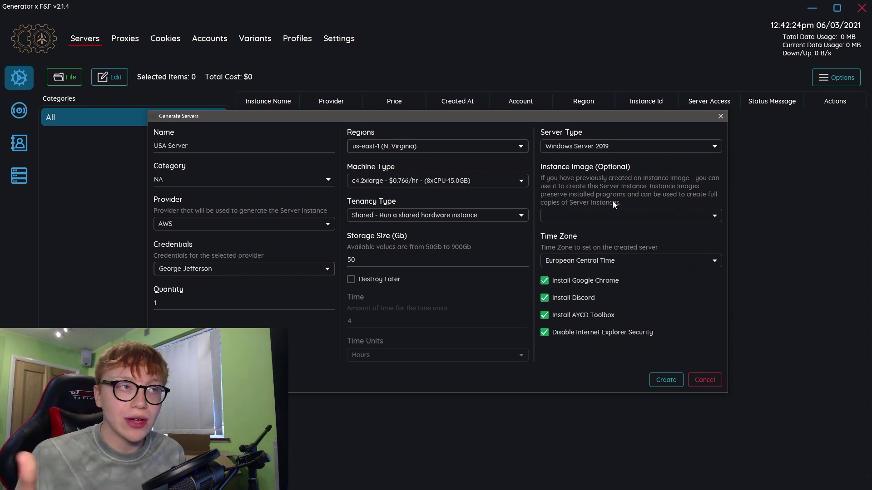
click(606, 212)
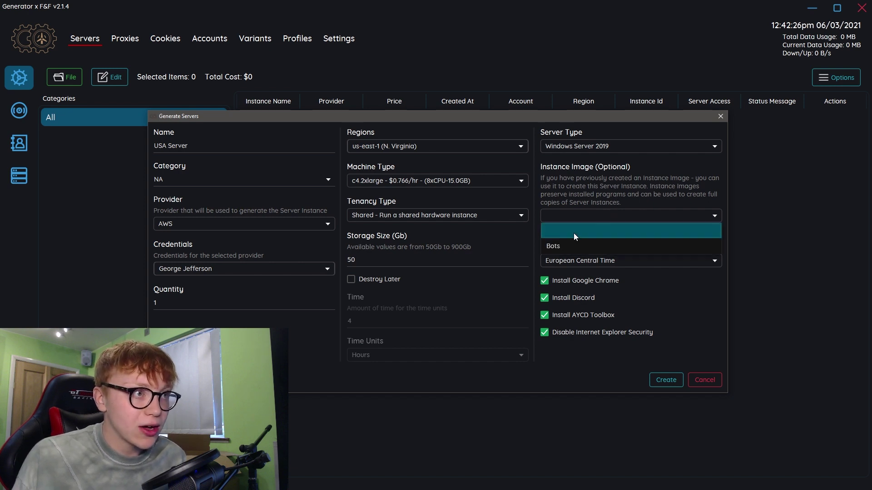
click(579, 231)
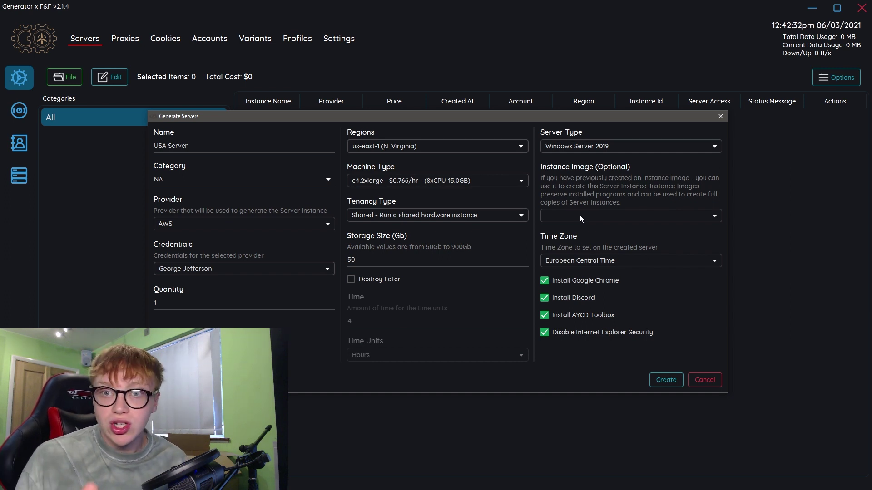
Keep European Central Time as the time zone and create the USA Server-1 server.
click(593, 262)
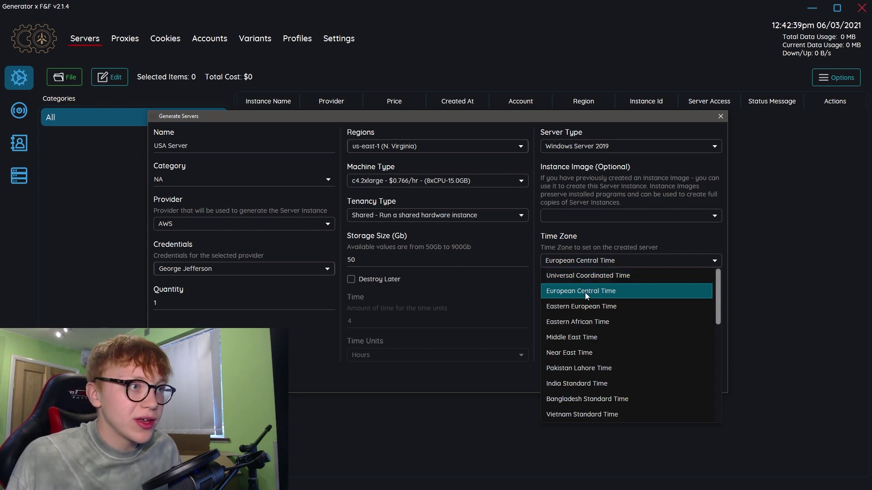
key(b)
scroll(592, 300, down, 5)
scroll(606, 308, down, 2)
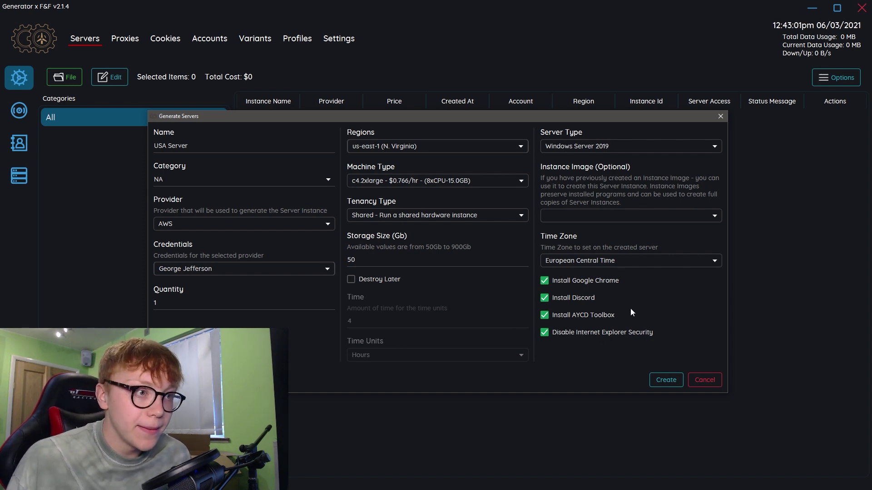
click(666, 380)
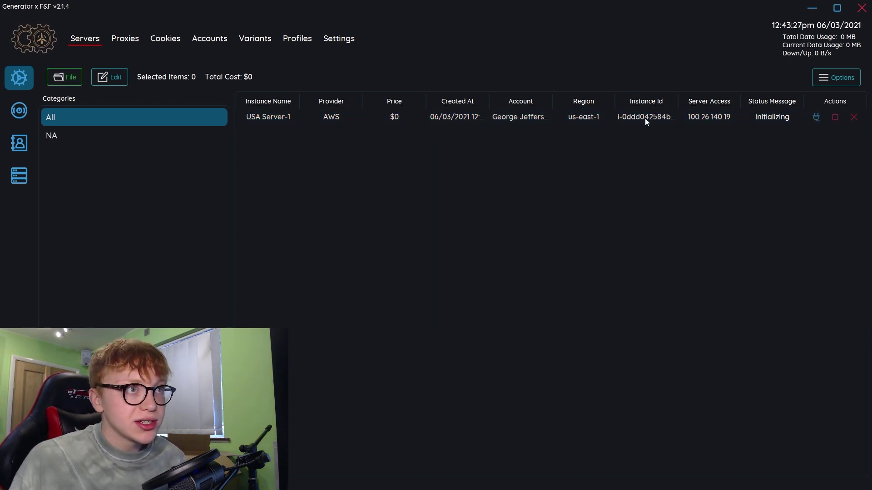
View USA Server-1's RDP/CSV export types, cancel the export, and wait for the Running status.
right_click(646, 120)
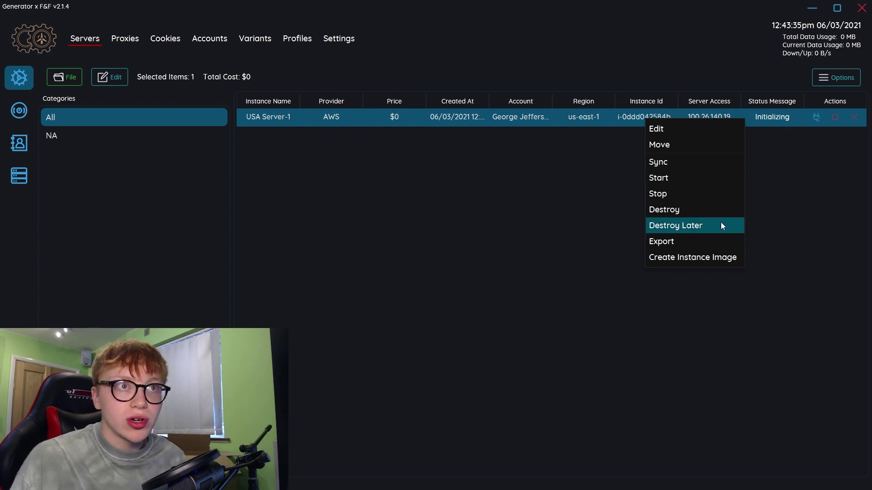
click(695, 240)
click(459, 252)
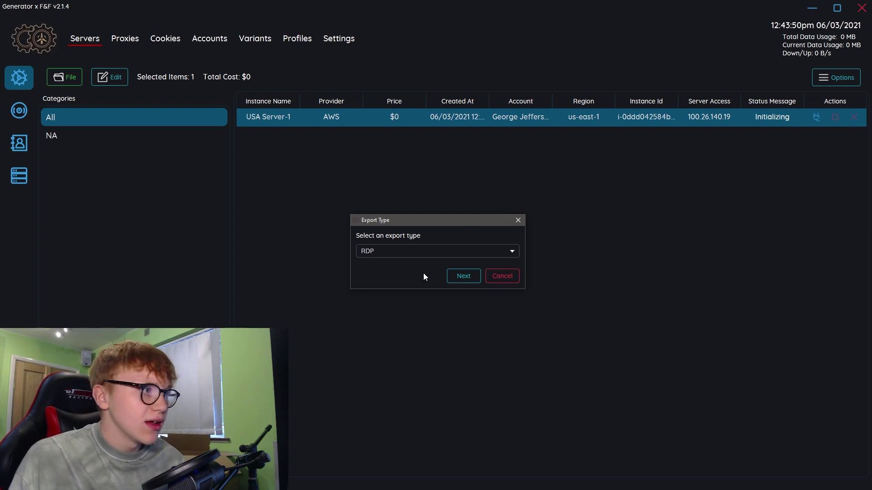
click(502, 276)
right_click(457, 109)
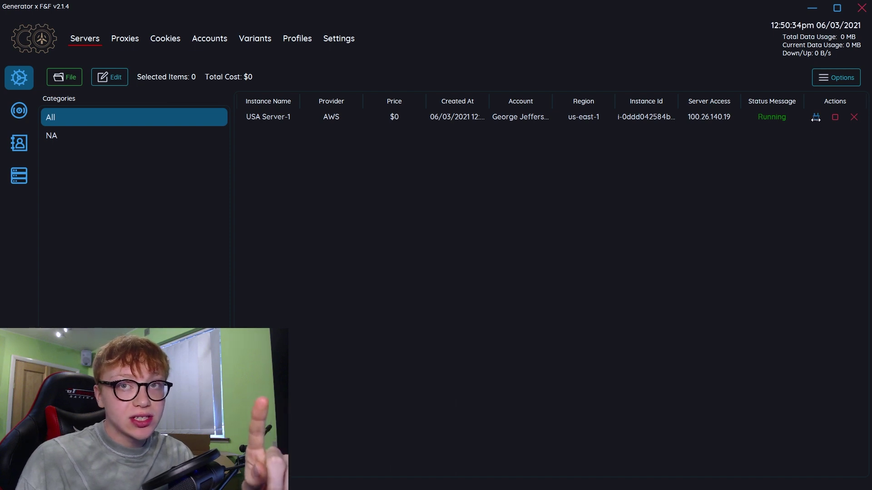
Open USA Server-1's Quick View and launch a Remote Desktop connection to it.
click(815, 117)
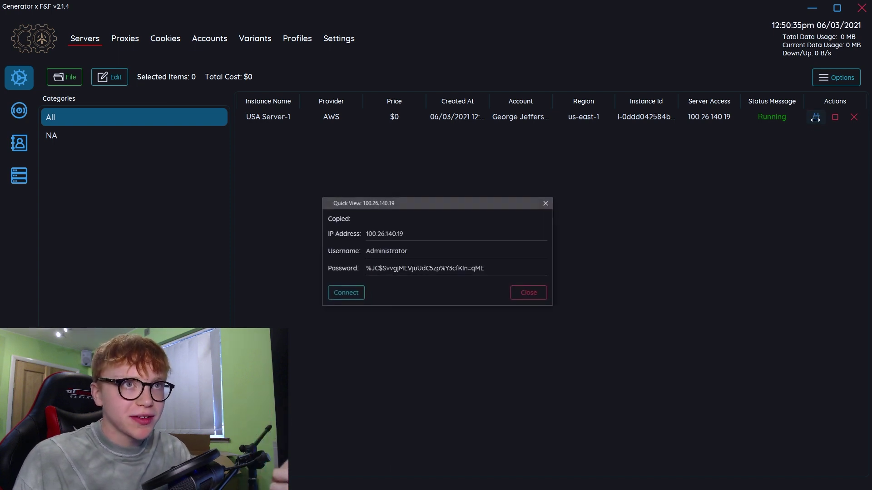
click(355, 296)
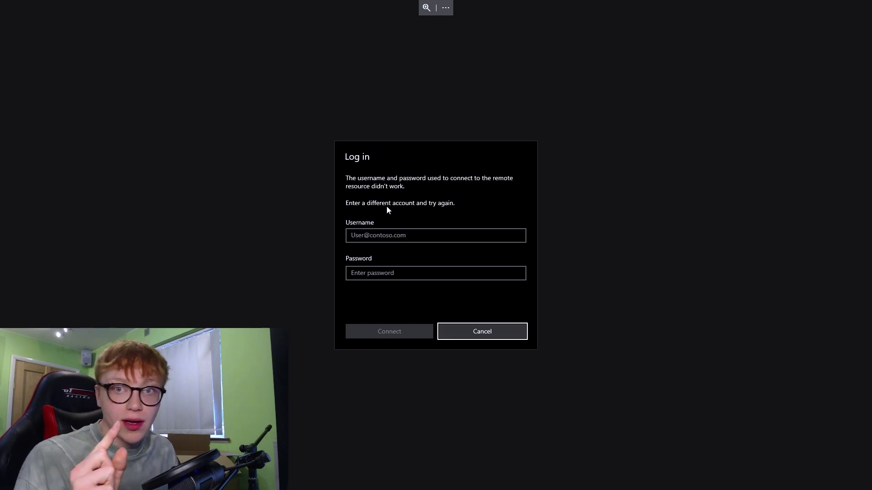
Fill the login with the administrator username and password from Quick View, connect, and accept the certificate.
key(Escape)
click(387, 251)
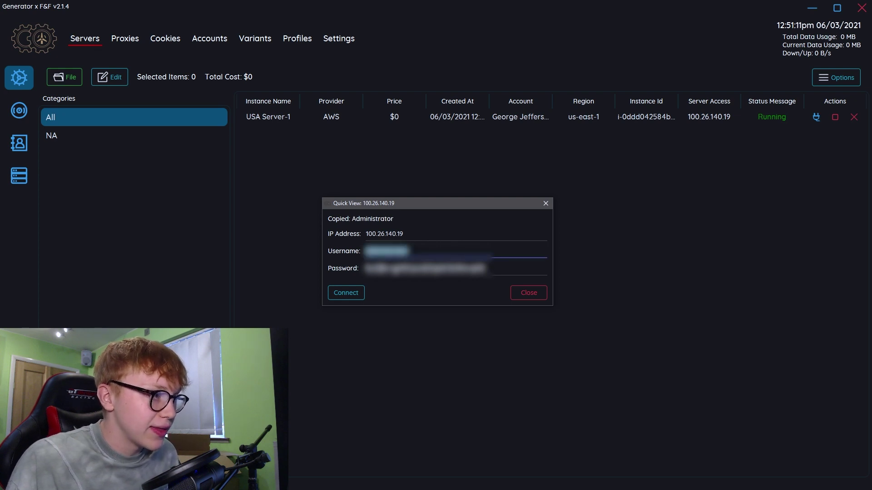
key(alt+Tab)
click(445, 237)
text(Administrator)
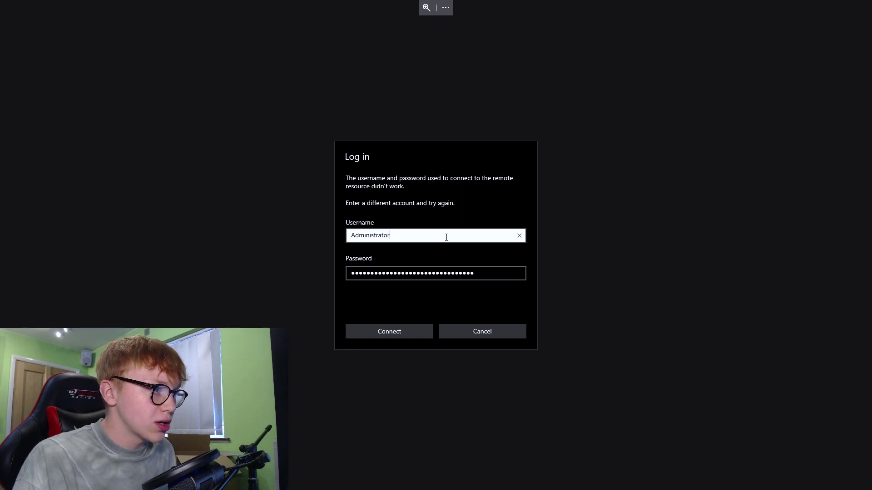
click(405, 332)
click(409, 328)
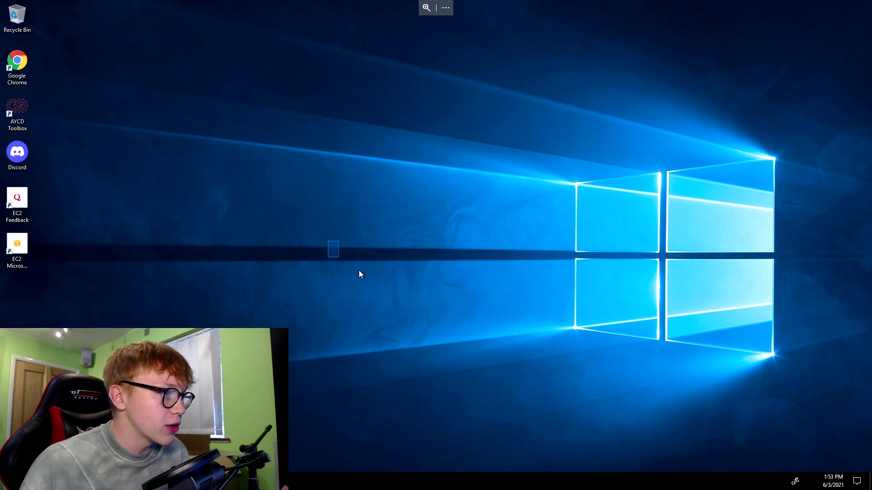
Launch Chrome on the remote server, dismiss the Networks prompt, and run fast.com (880 Mbps).
click(9, 61)
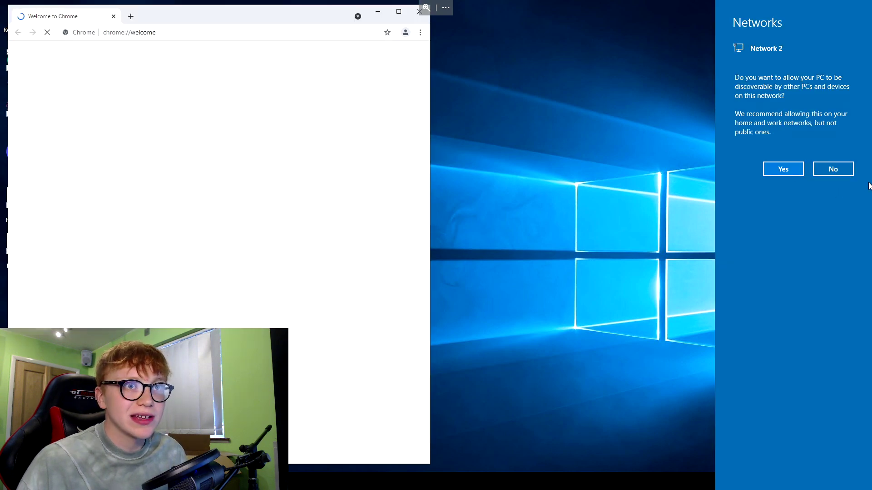
click(783, 169)
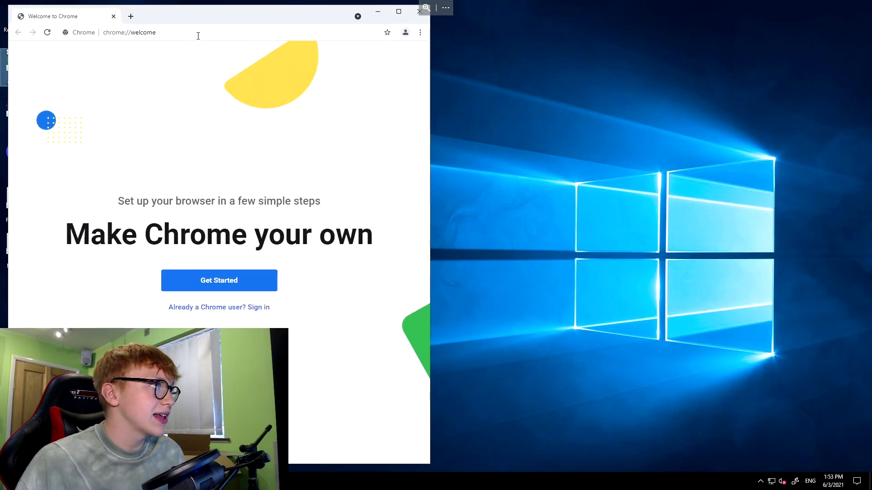
click(197, 32)
text(fast.com)
key(Return)
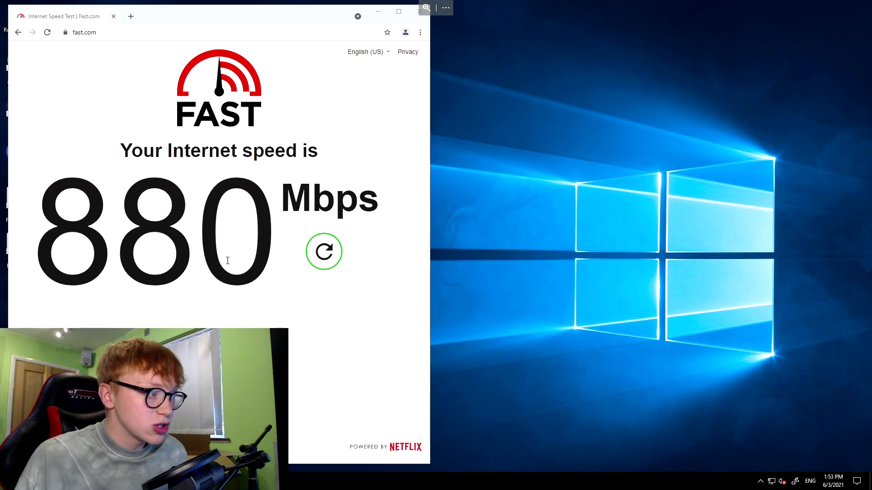
Rerun the fast.com test for latency and upload details, then move the Chrome window aside.
click(324, 252)
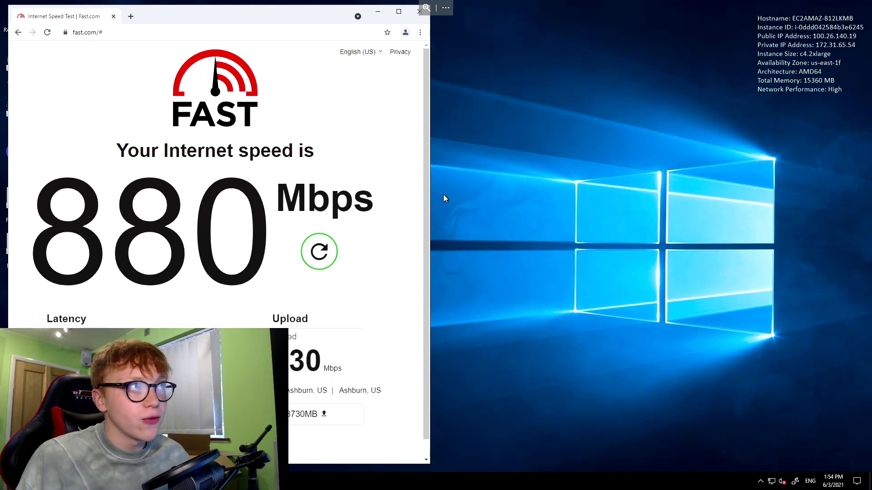
drag(281, 9, 604, 37)
drag(94, 127, 191, 189)
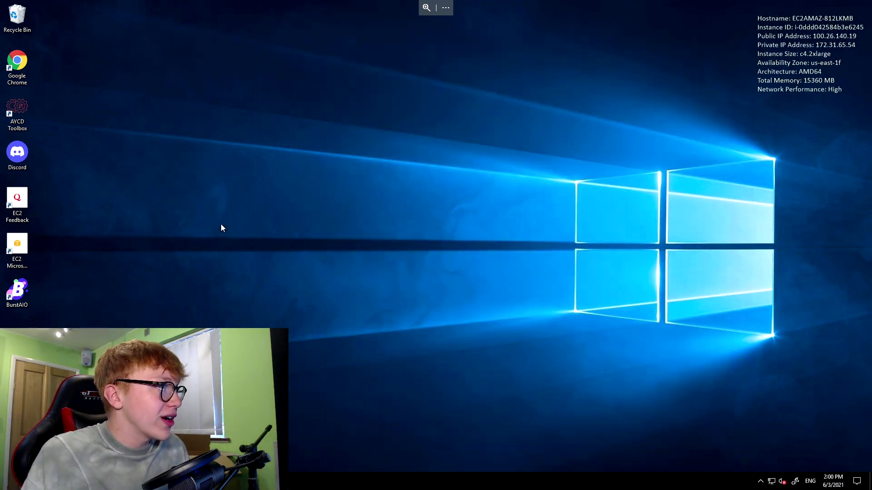
Disconnect and end the Remote Desktop session to USA Server-1.
click(448, 9)
click(850, 25)
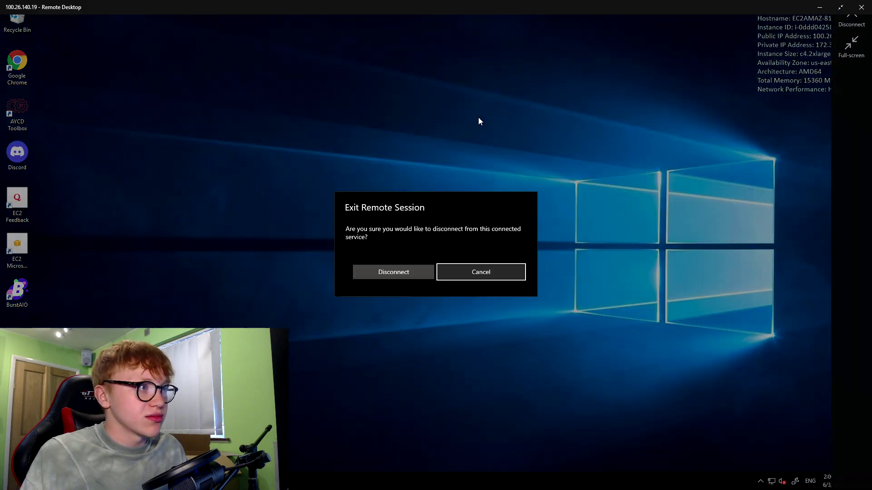
click(396, 273)
Create an instance image named 'Burst' from USA Server-1 and dismiss the ten-minute wait notice.
right_click(596, 119)
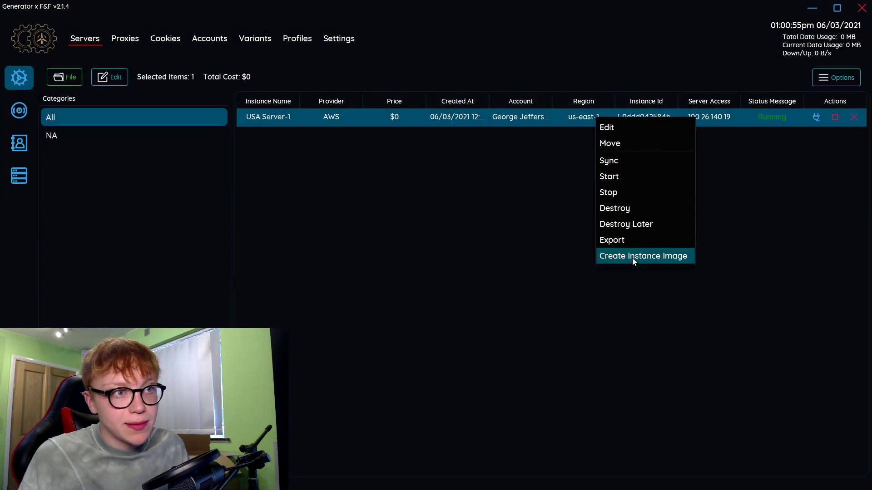
click(633, 257)
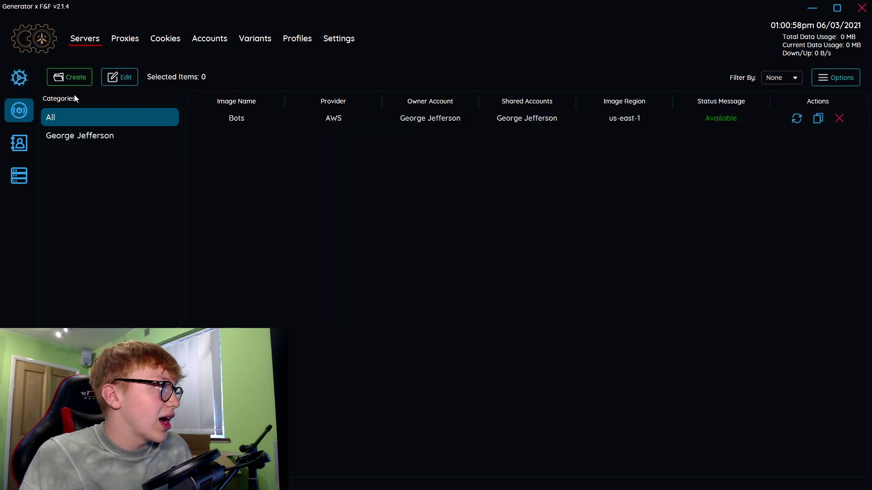
click(73, 83)
text(Burst)
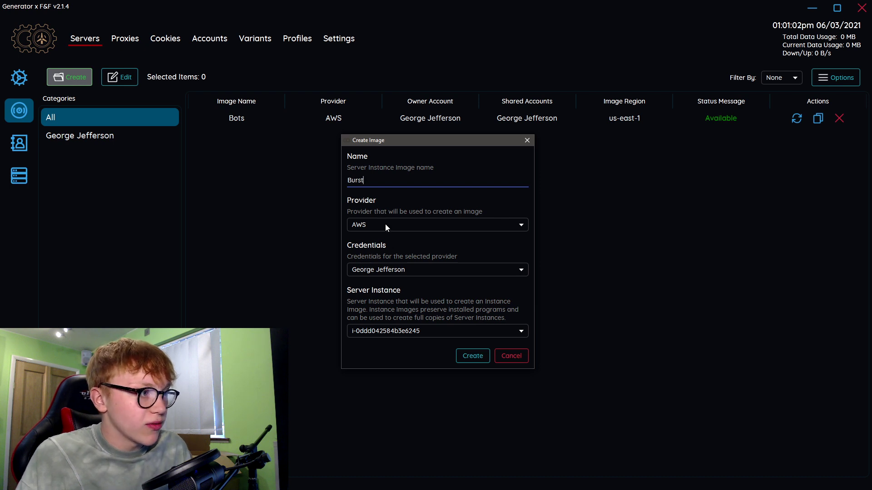
click(423, 329)
click(423, 328)
click(470, 356)
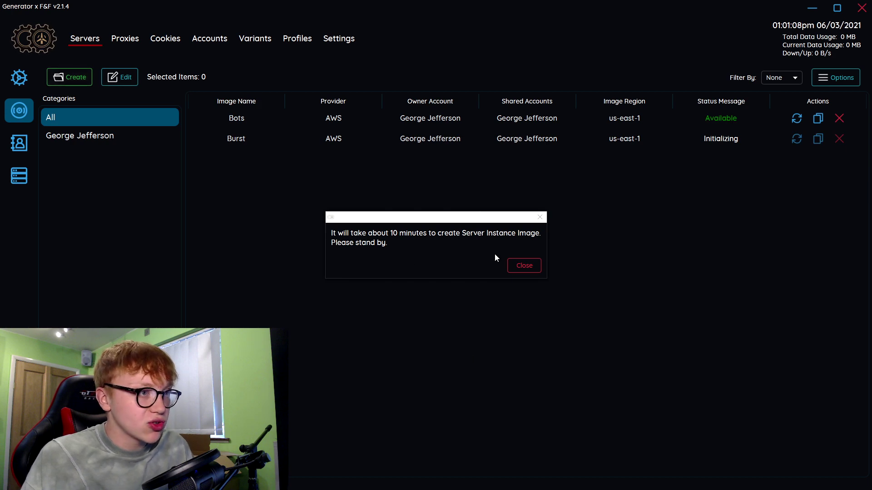
click(523, 267)
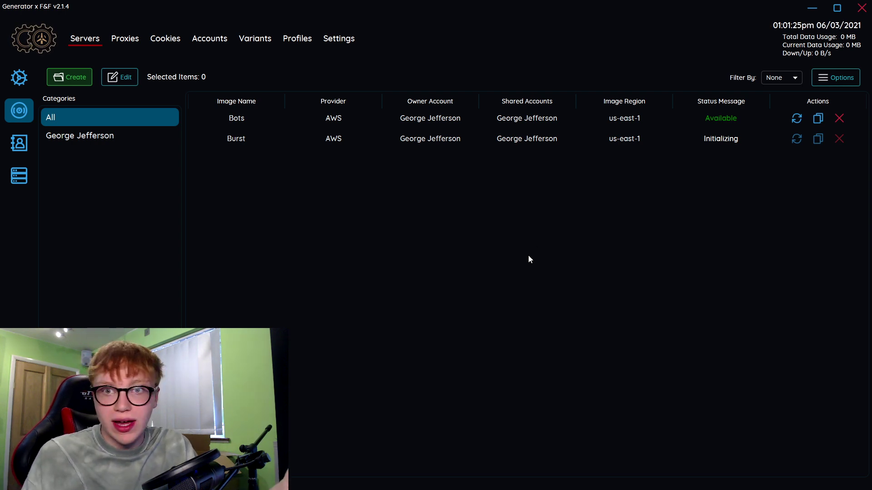
Open the Generate Servers form with the Bots image selected, then close it without creating.
click(19, 77)
click(61, 78)
click(70, 96)
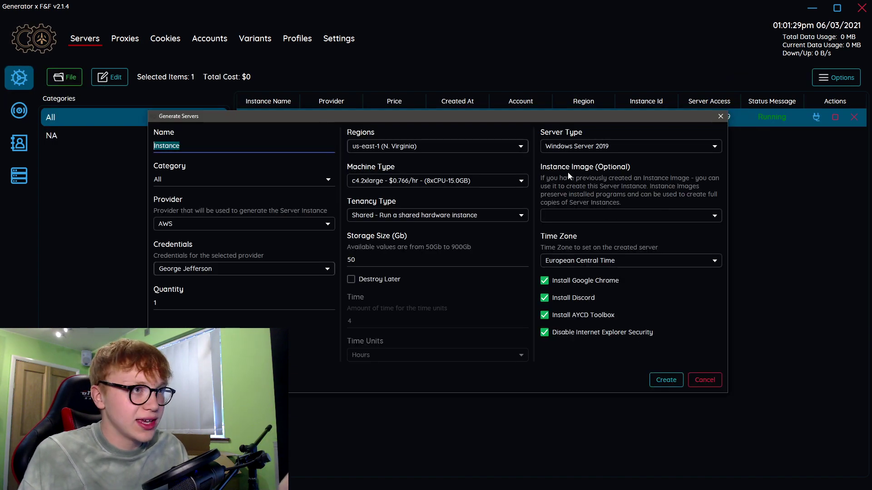
click(600, 214)
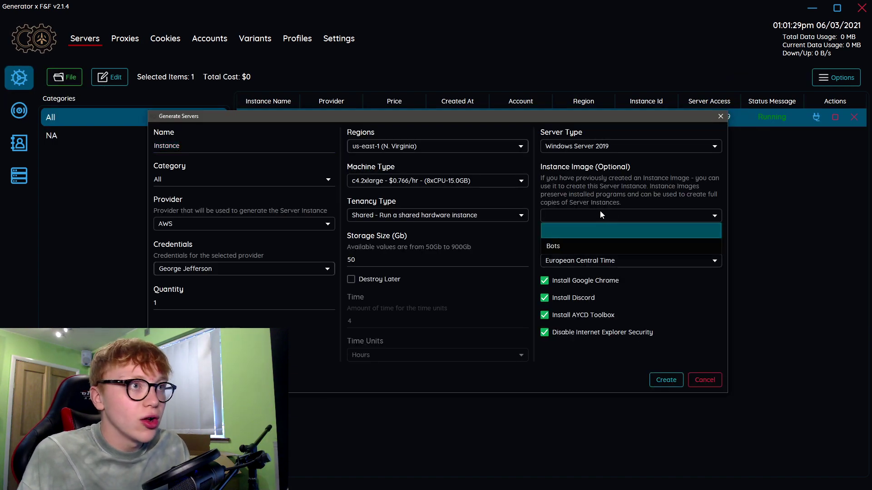
click(566, 247)
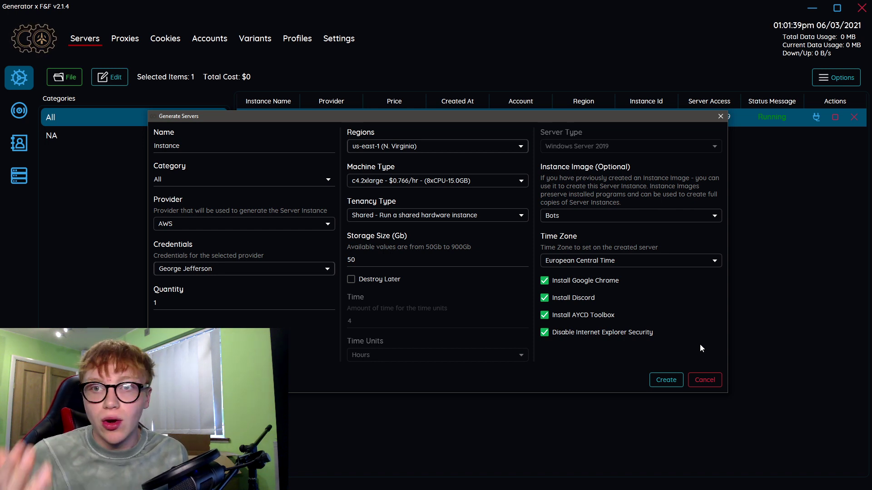
click(720, 116)
Open and close the bulk server actions, then deselect the USA Server-1 row.
click(835, 78)
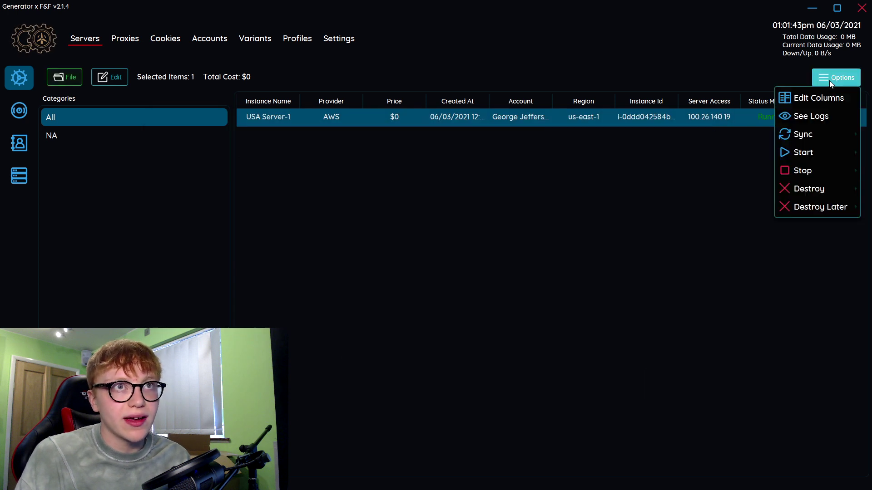
click(702, 71)
click(695, 160)
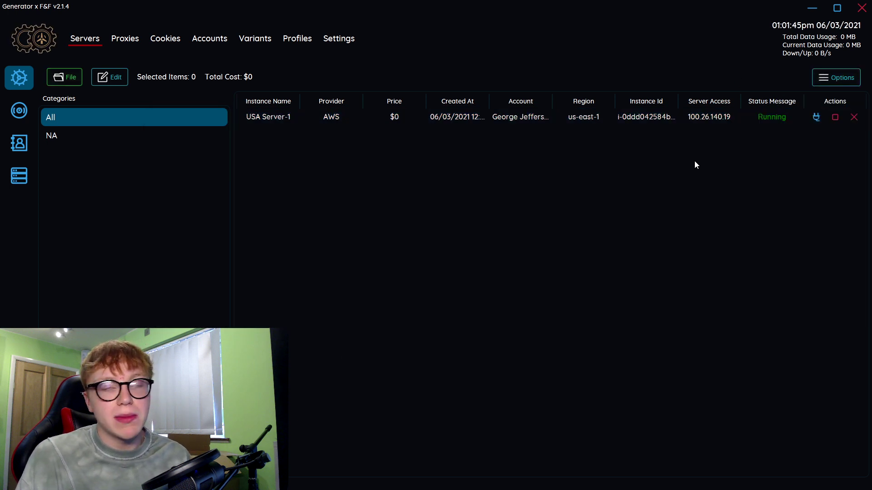
Sort servers by Price, then try importing existing AWS instances and dismiss the failure message.
click(381, 109)
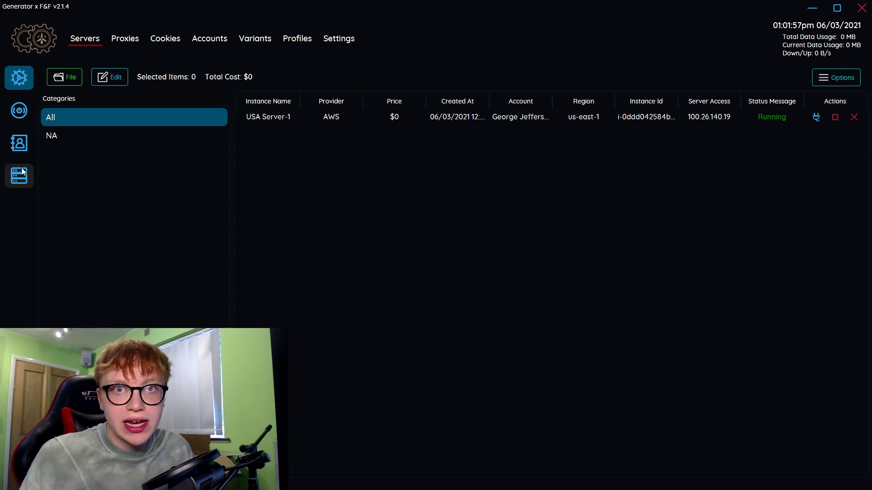
click(14, 180)
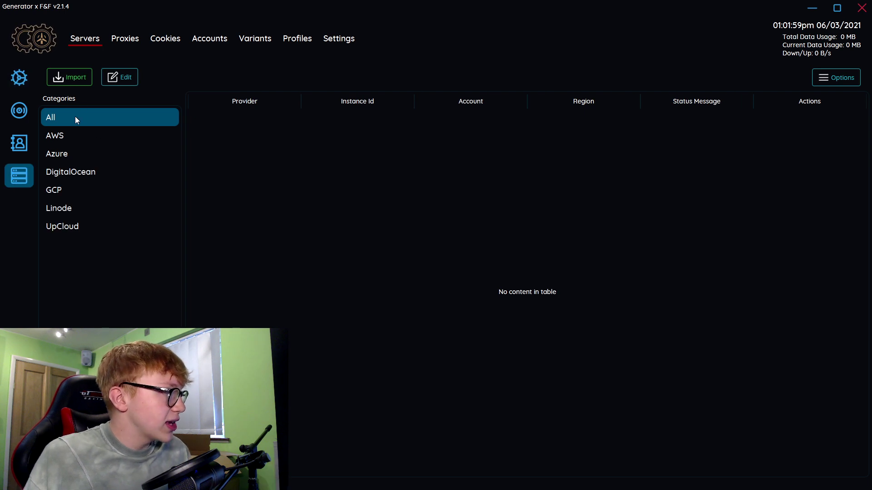
click(62, 79)
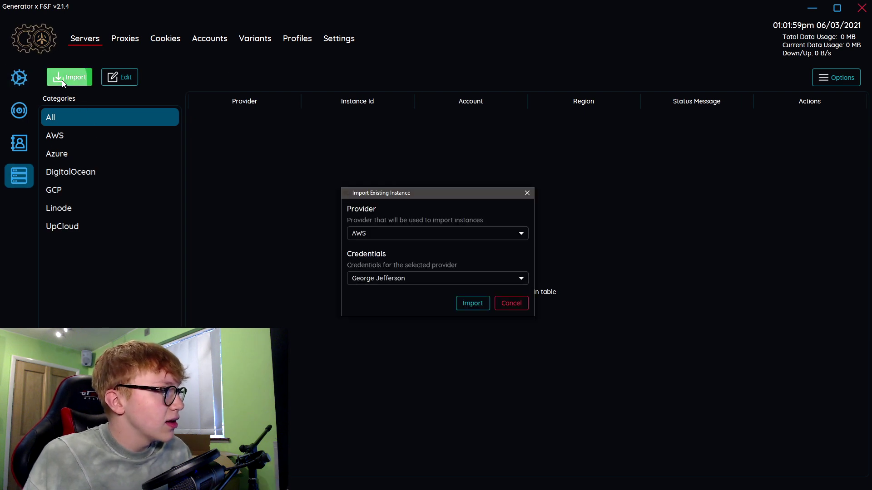
click(472, 304)
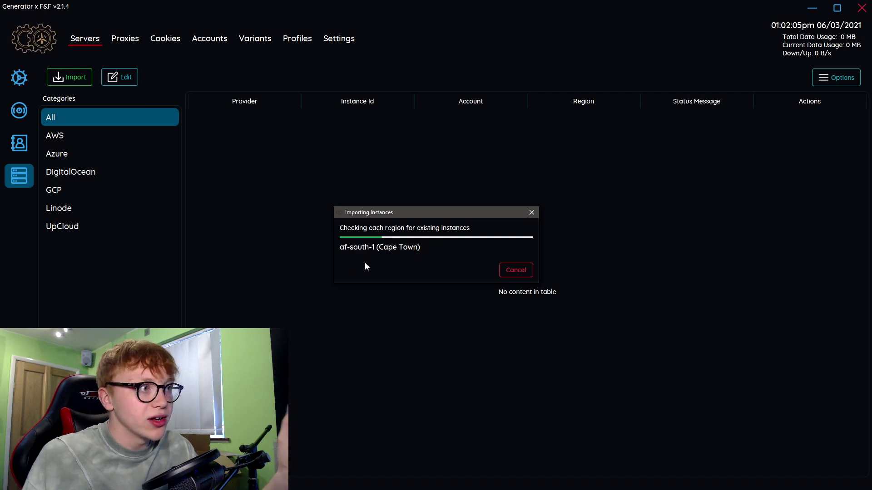
click(507, 270)
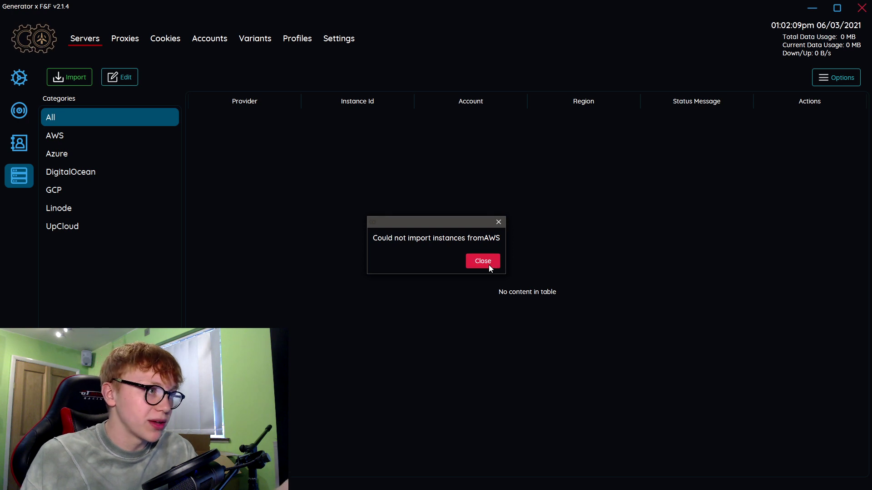
click(488, 264)
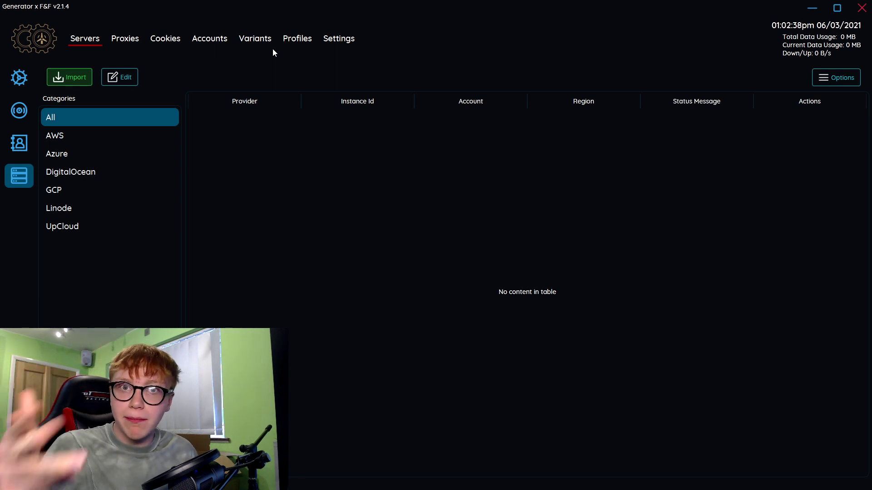
Check Burst is available in the images list, then pick Burst as the Generate Servers instance image.
click(22, 107)
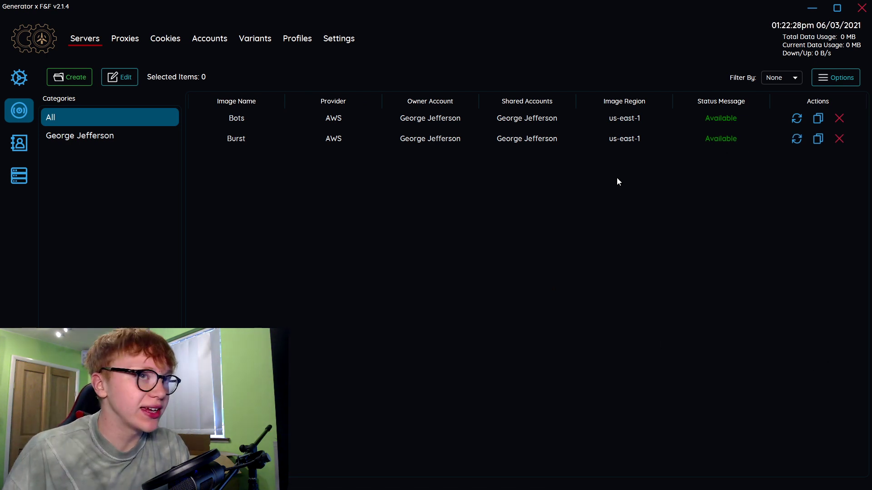
click(734, 137)
click(454, 139)
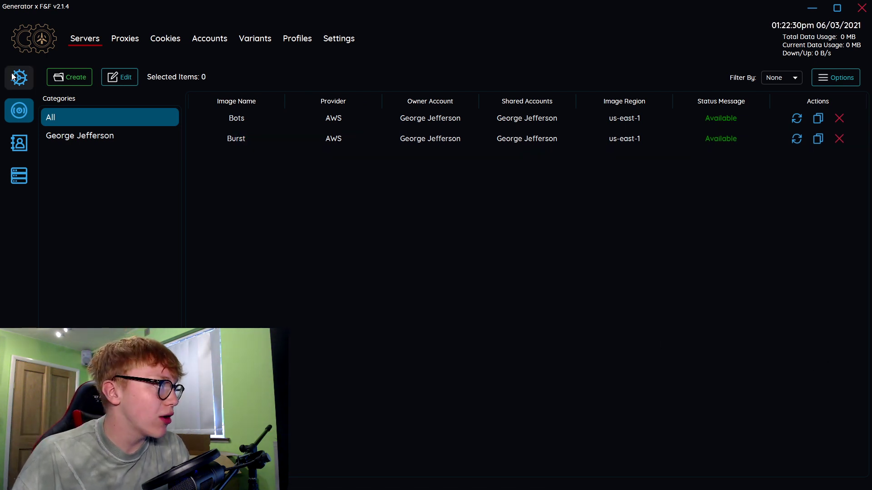
click(64, 80)
click(78, 91)
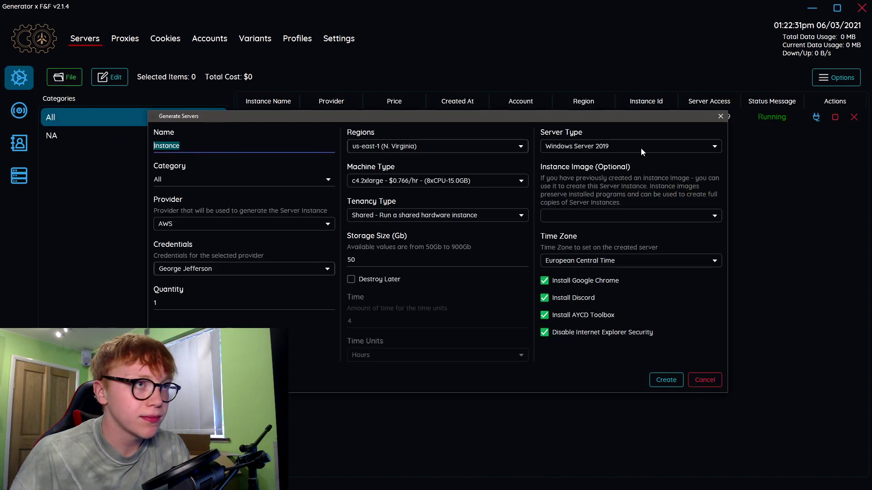
click(583, 216)
click(563, 248)
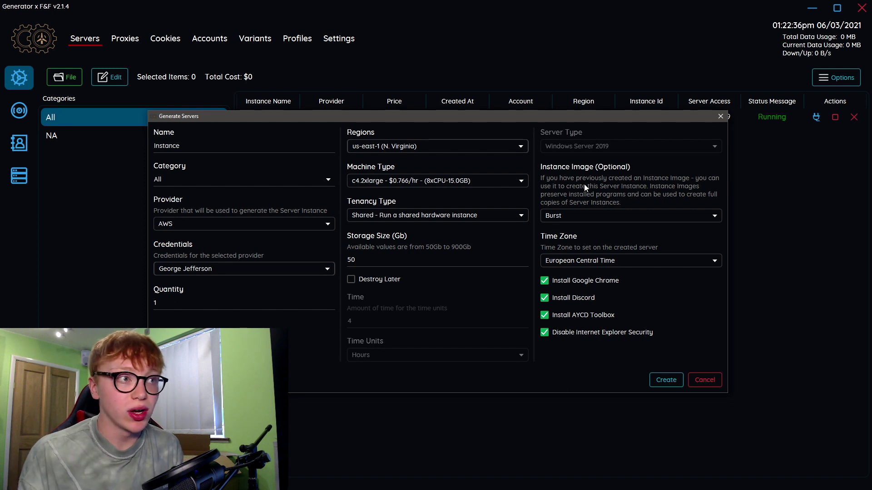